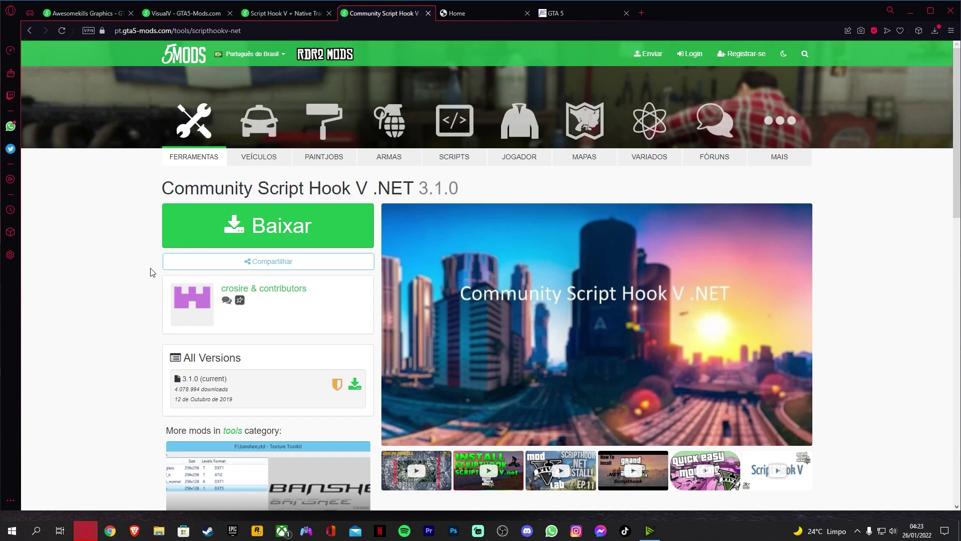
# Review the already open ReShade, ENBSeries and Awesomekills Graphics download pages, including the August2021 version of the graphics mod.
pyautogui.click(487, 15)
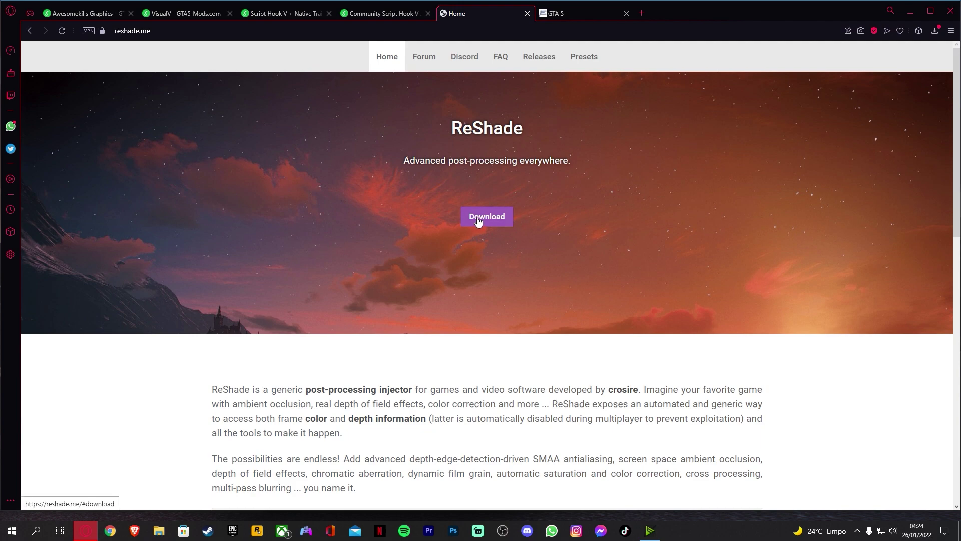
pyautogui.click(579, 16)
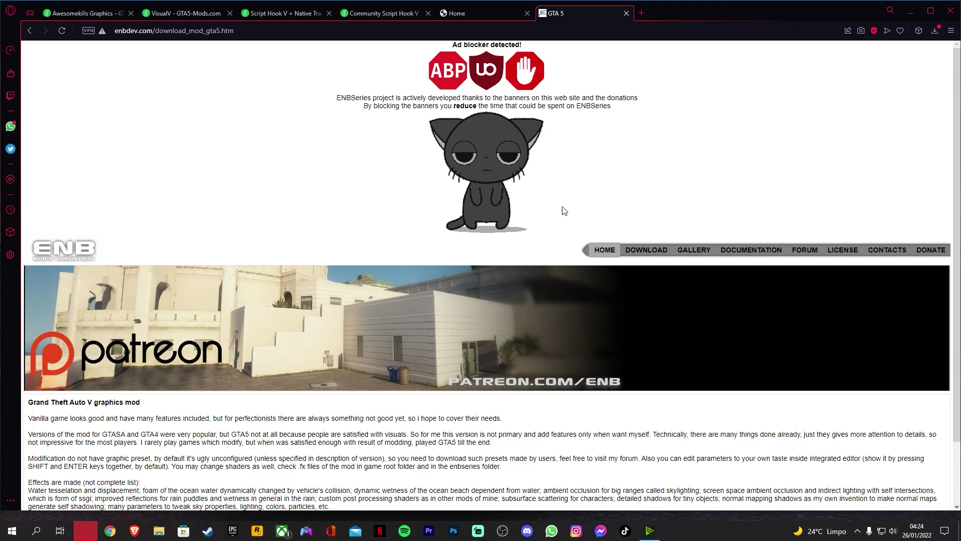
pyautogui.click(291, 14)
pyautogui.click(111, 14)
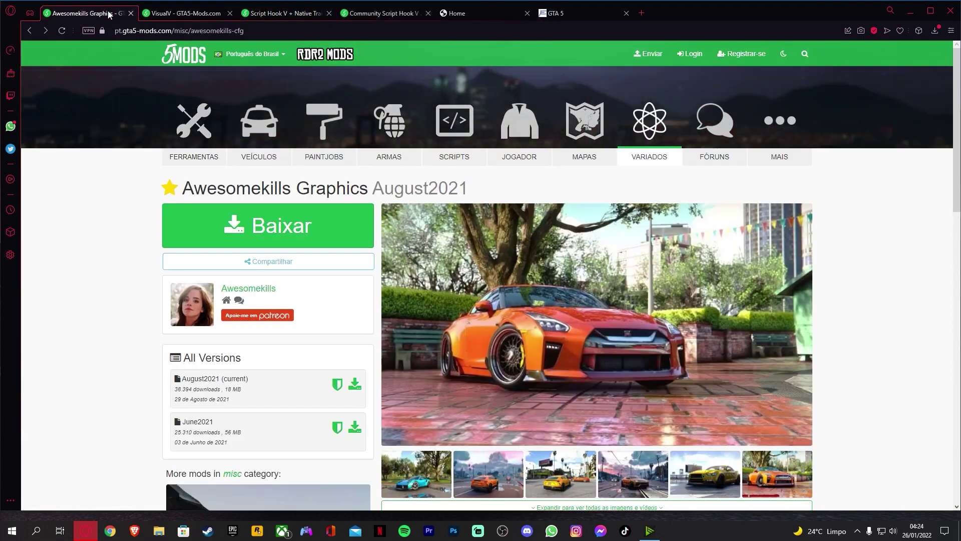
pyautogui.moveTo(176, 392); pyautogui.dragTo(250, 376)
pyautogui.click(236, 407)
# Download the ENBSeries v0.456 archive for GTA 5 from the ENB website.
pyautogui.click(560, 12)
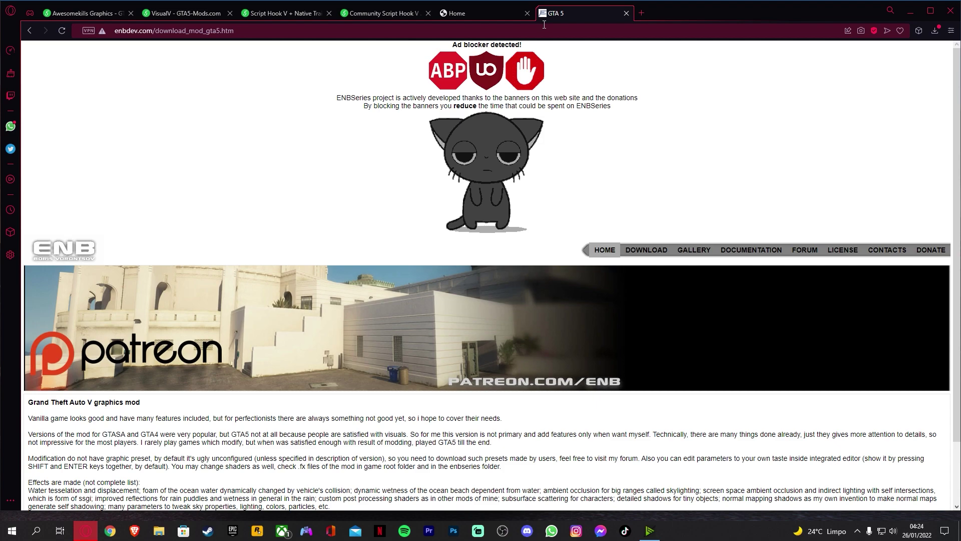
pyautogui.scroll(-3, 382, 229)
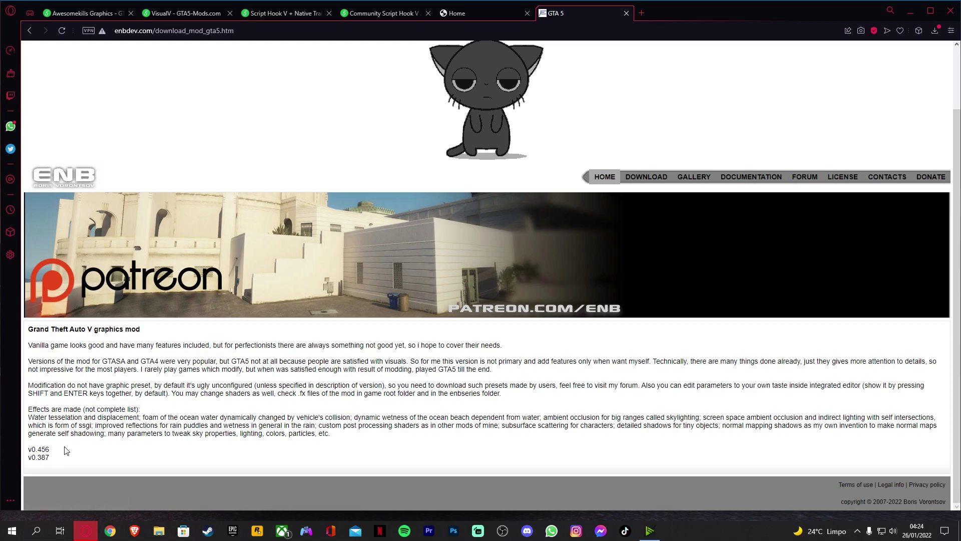
pyautogui.click(38, 450)
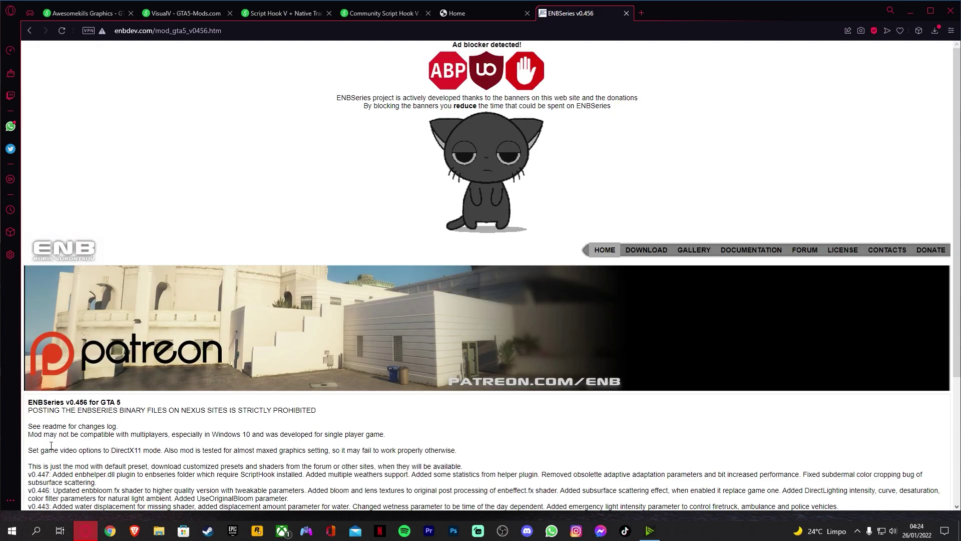
pyautogui.scroll(-2, 240, 371)
pyautogui.click(33, 456)
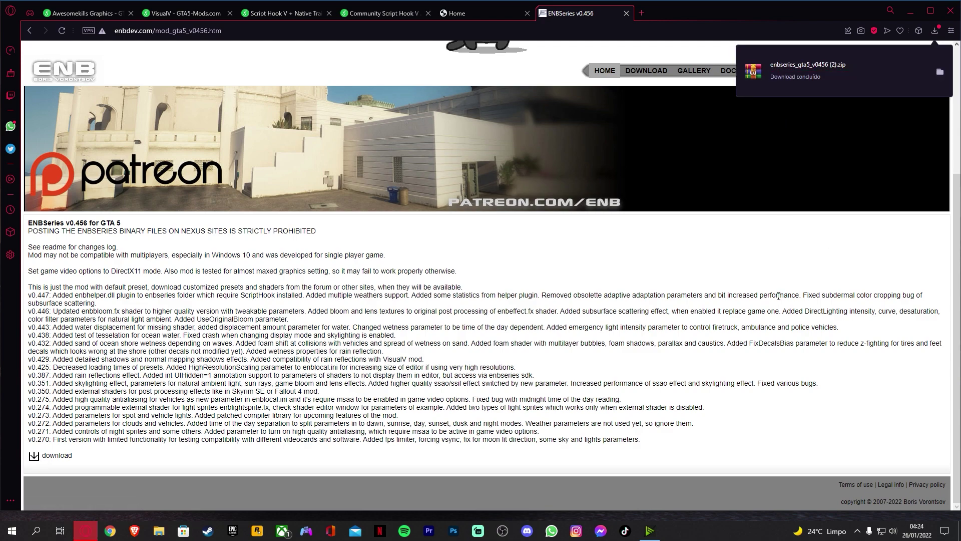
# Minimize the browser and check the collected mod files in the Mod gráfico folder on the desktop.
pyautogui.click(911, 16)
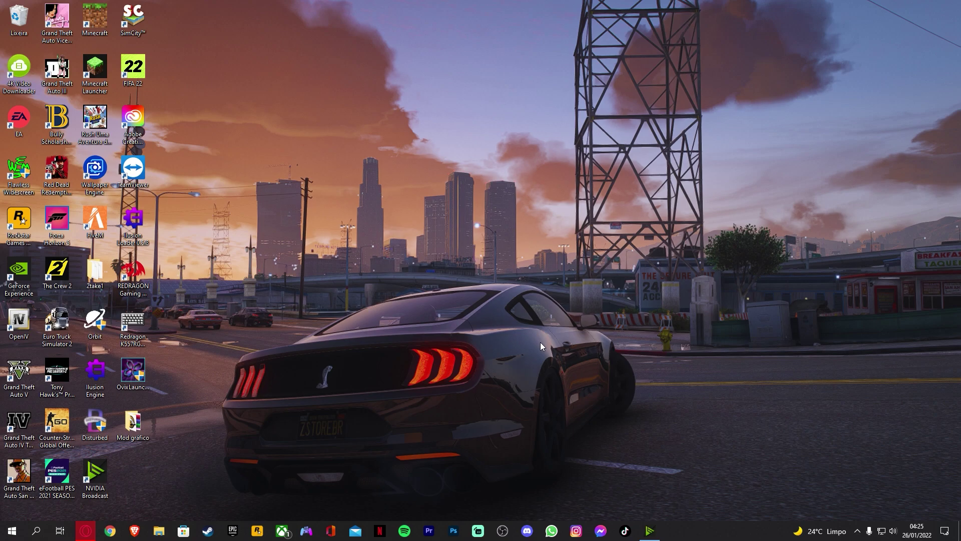
pyautogui.doubleClick(143, 422)
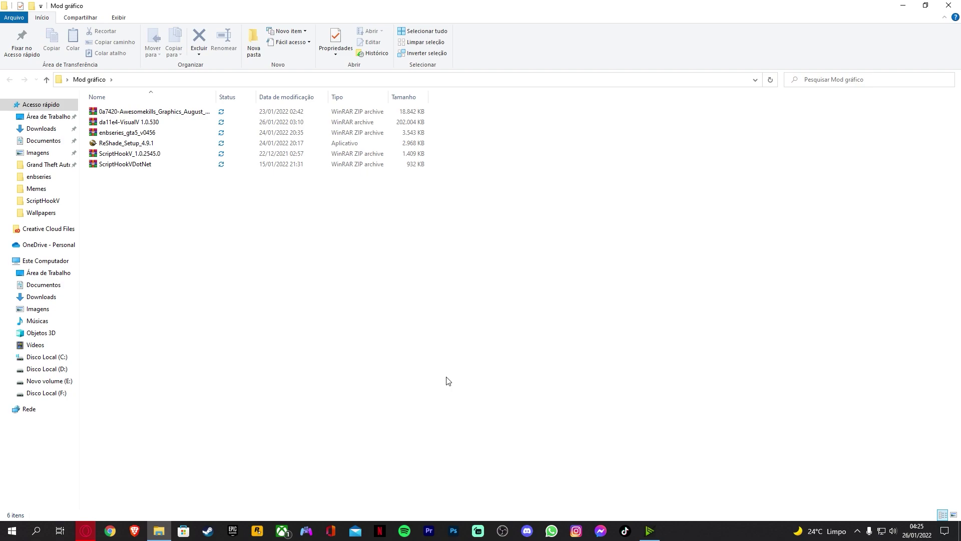
pyautogui.click(903, 5)
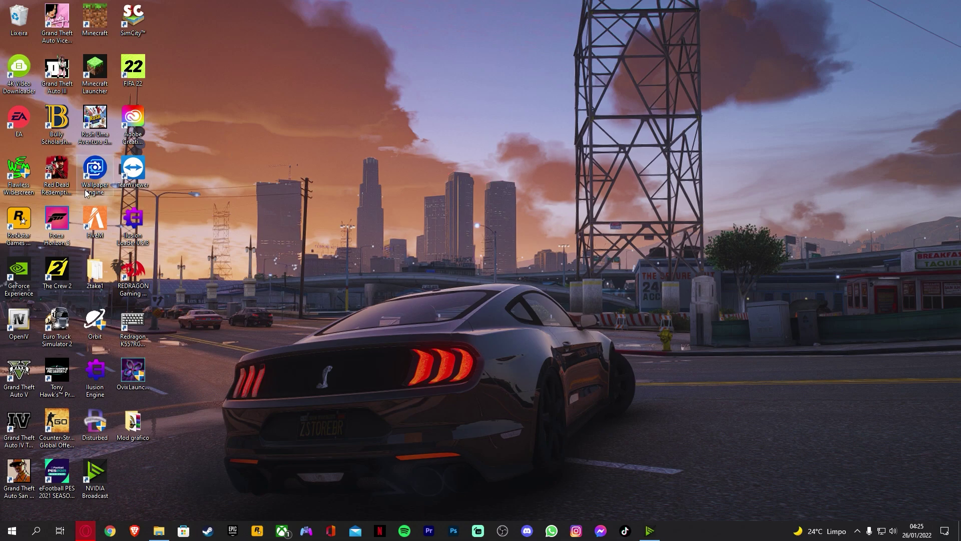
# Look through the Arquivos de Programas folder on drive C as a possible game location, then close it.
pyautogui.rightClick(21, 372)
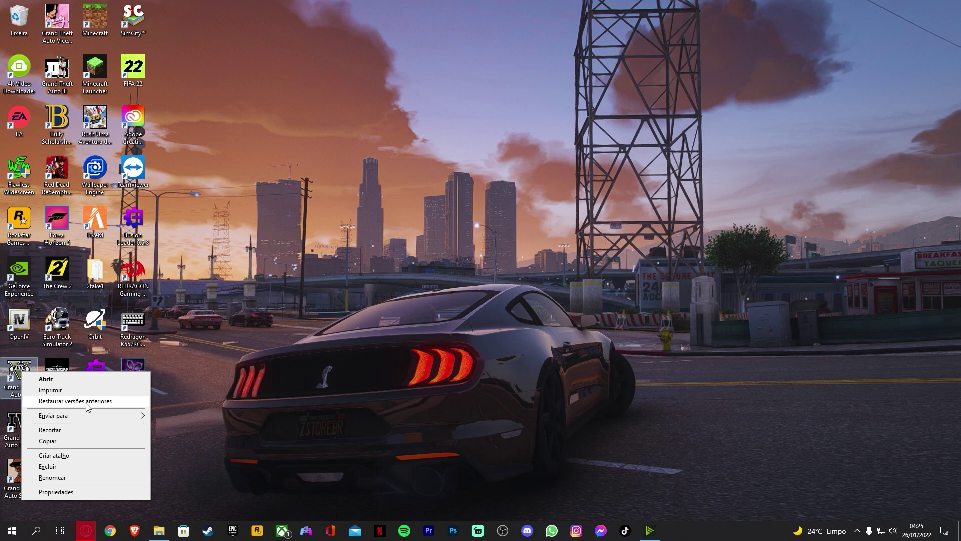
pyautogui.click(352, 393)
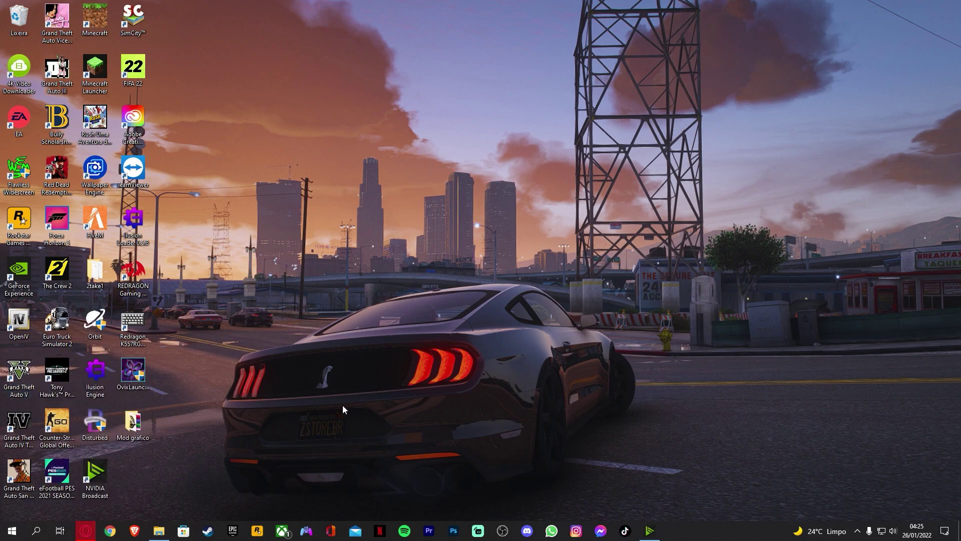
pyautogui.rightClick(160, 536)
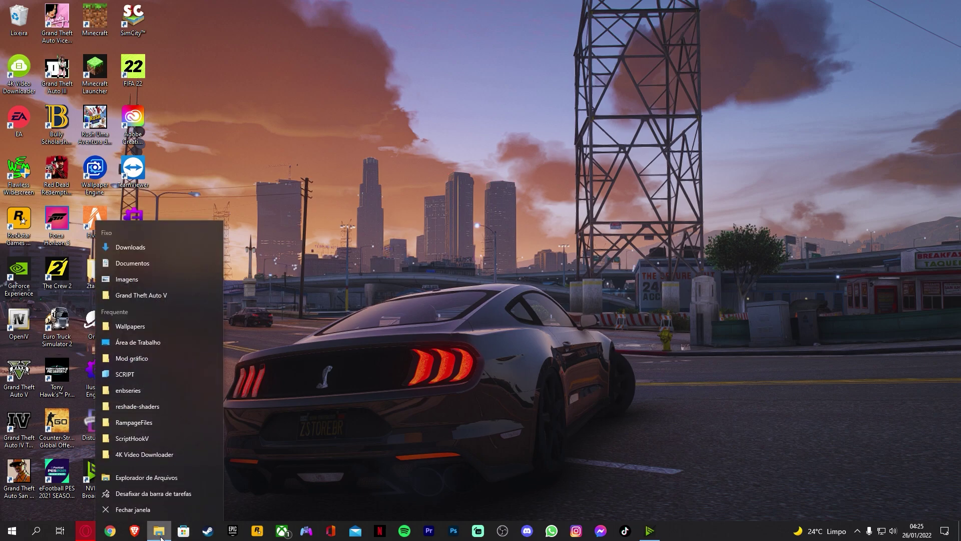
pyautogui.click(155, 477)
pyautogui.click(47, 356)
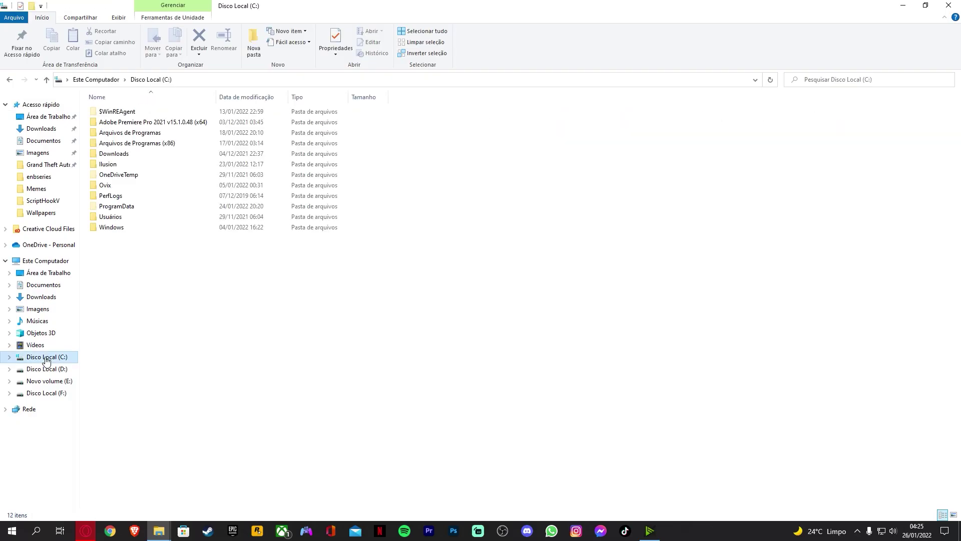
pyautogui.doubleClick(168, 135)
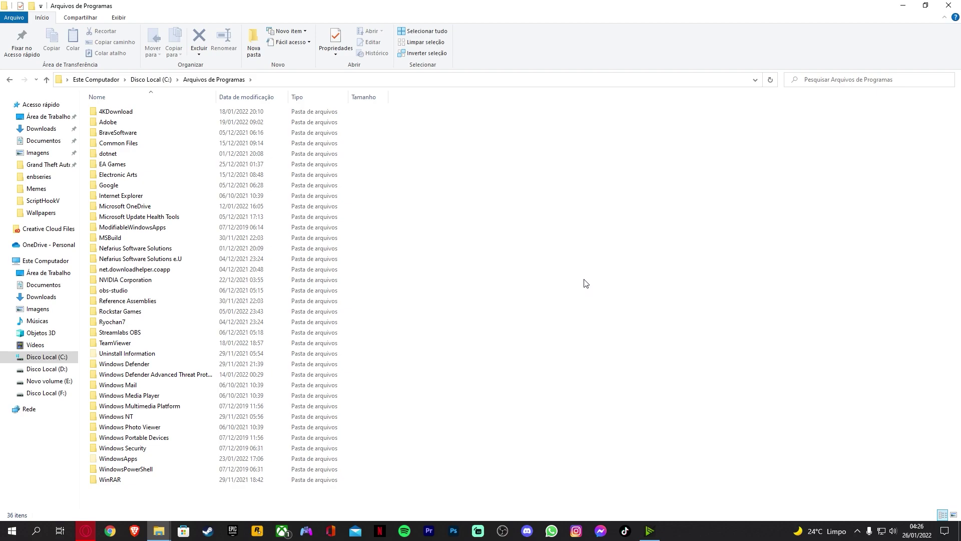
pyautogui.click(950, 5)
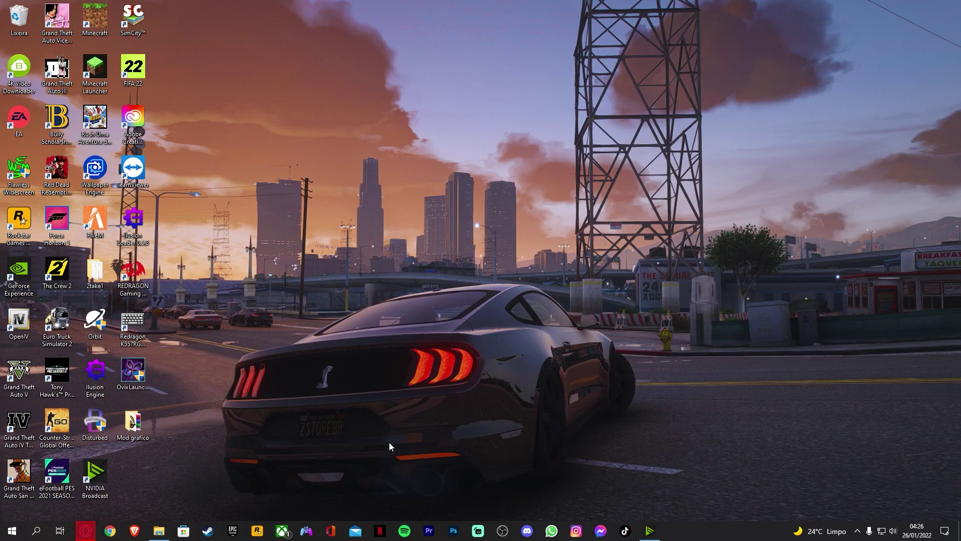
# Switch to Steam, open the Grand Theft Auto V installation folder through the game's local files properties, and close Steam.
pyautogui.click(207, 531)
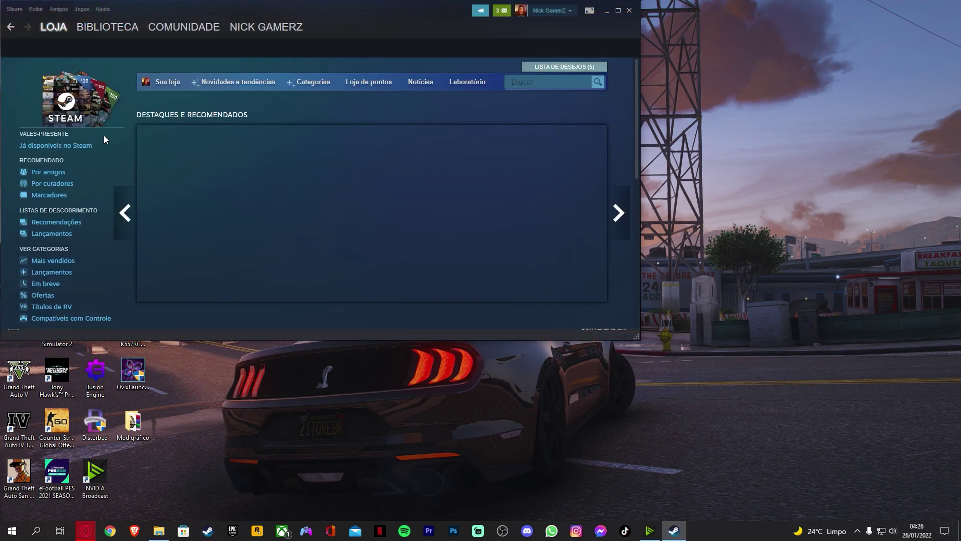
pyautogui.click(620, 11)
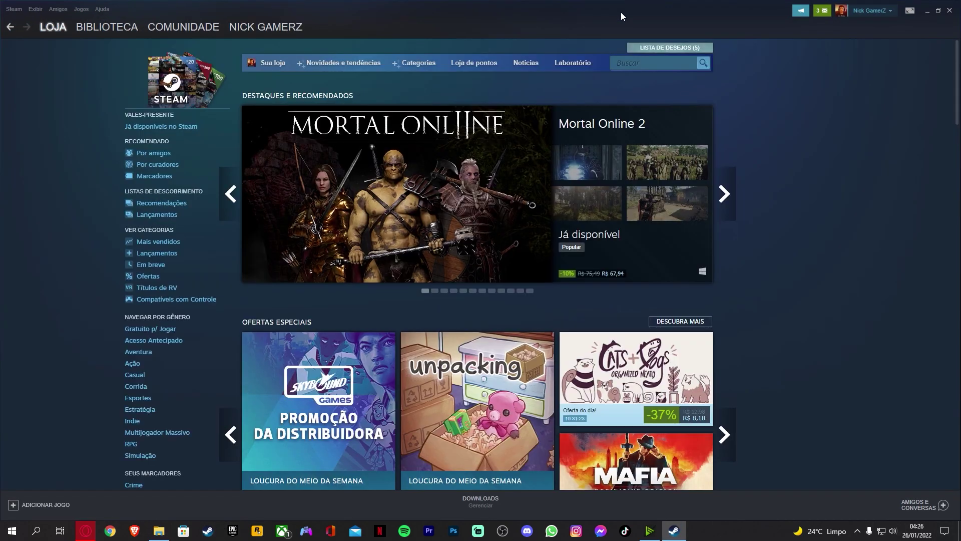
pyautogui.click(103, 30)
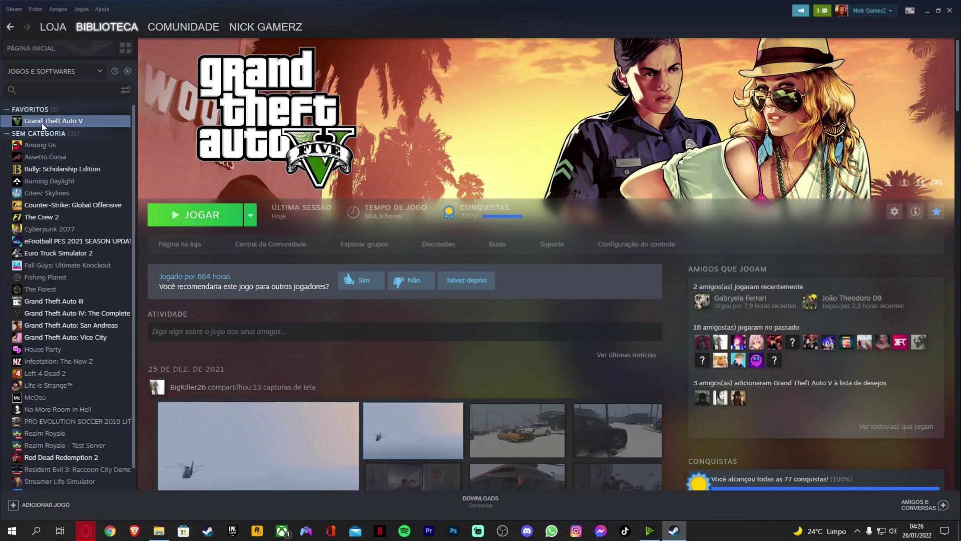
pyautogui.rightClick(43, 125)
pyautogui.click(62, 187)
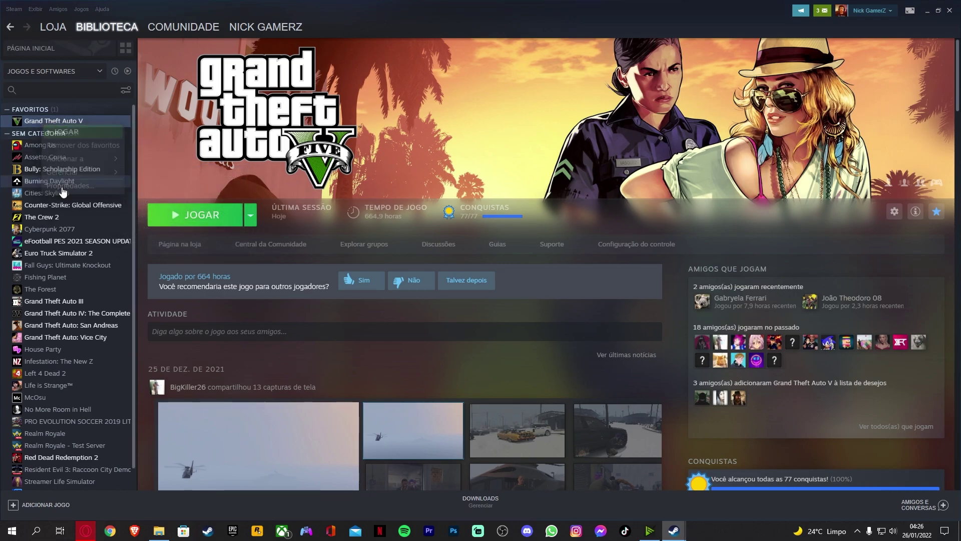
pyautogui.click(300, 194)
pyautogui.click(601, 179)
pyautogui.click(902, 7)
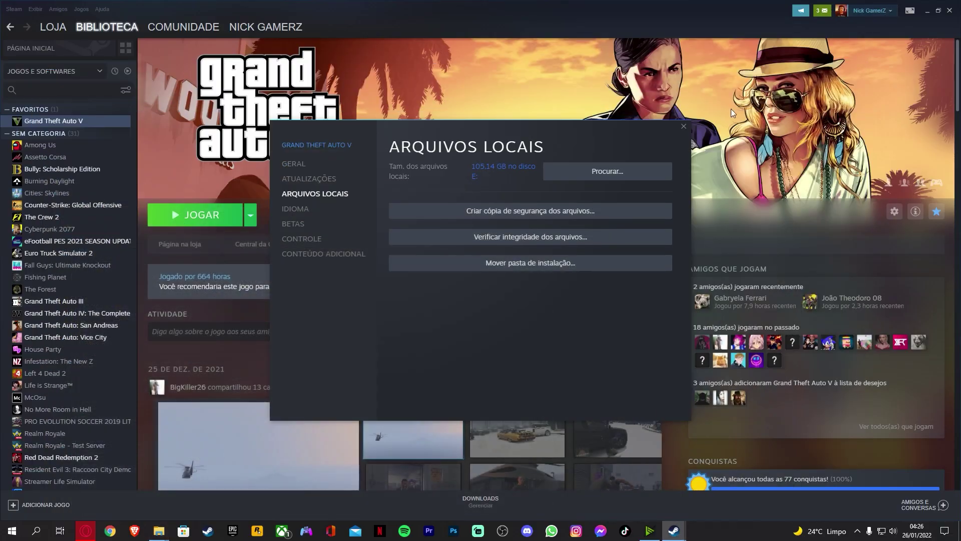
pyautogui.click(683, 126)
pyautogui.click(949, 10)
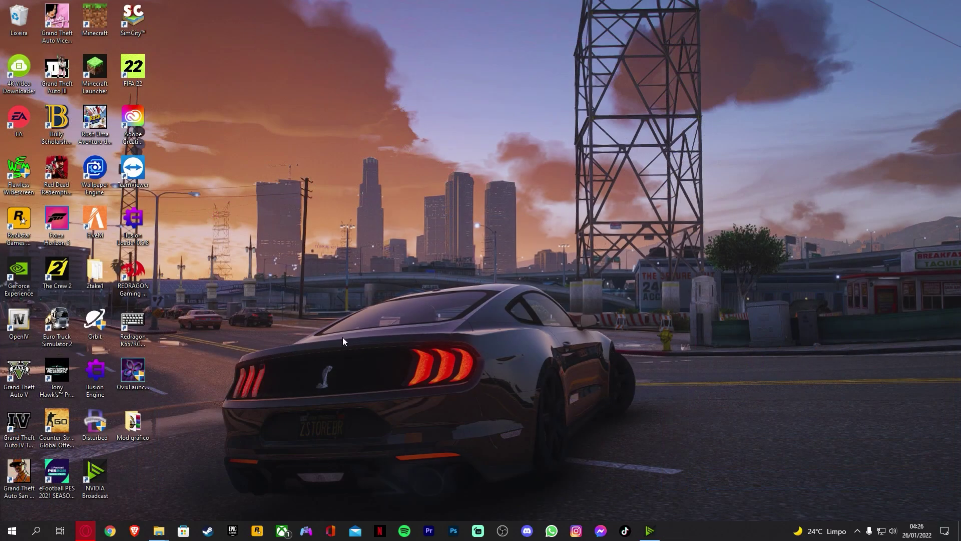
# Copy dinput8.dll and ScriptHookV.dll from the bin folder of the ScriptHookV_1.0.2545.0 archive into the Grand Theft Auto V folder.
pyautogui.moveTo(159, 531)
pyautogui.click(125, 500)
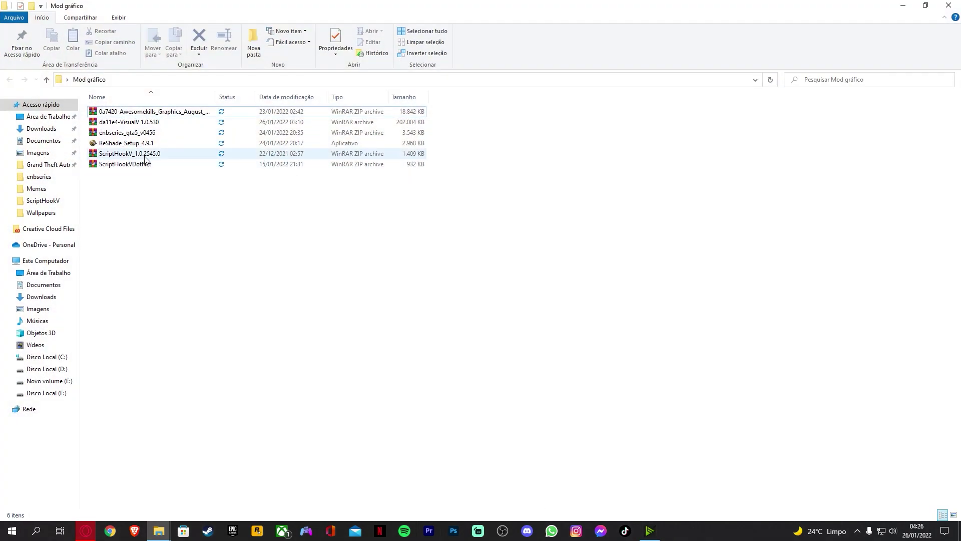
pyautogui.doubleClick(145, 155)
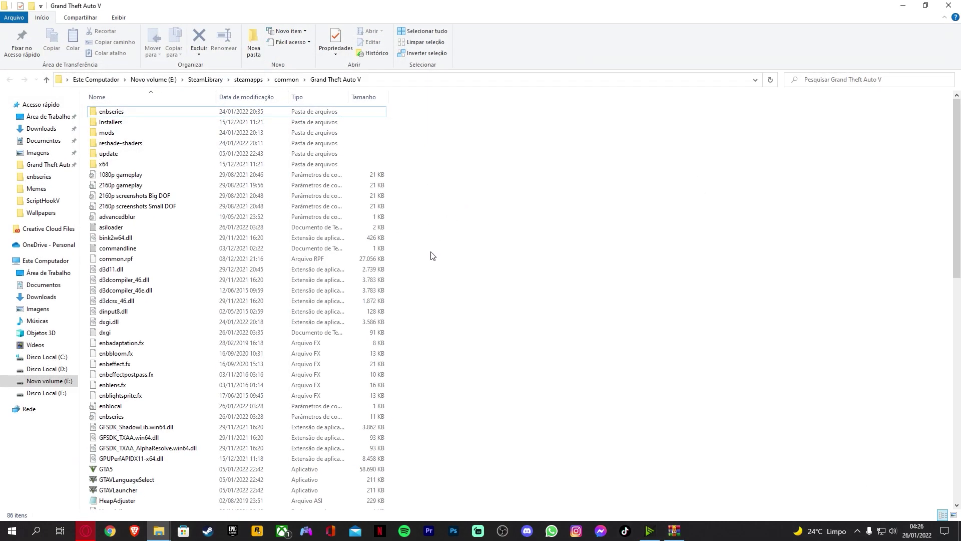
pyautogui.click(674, 530)
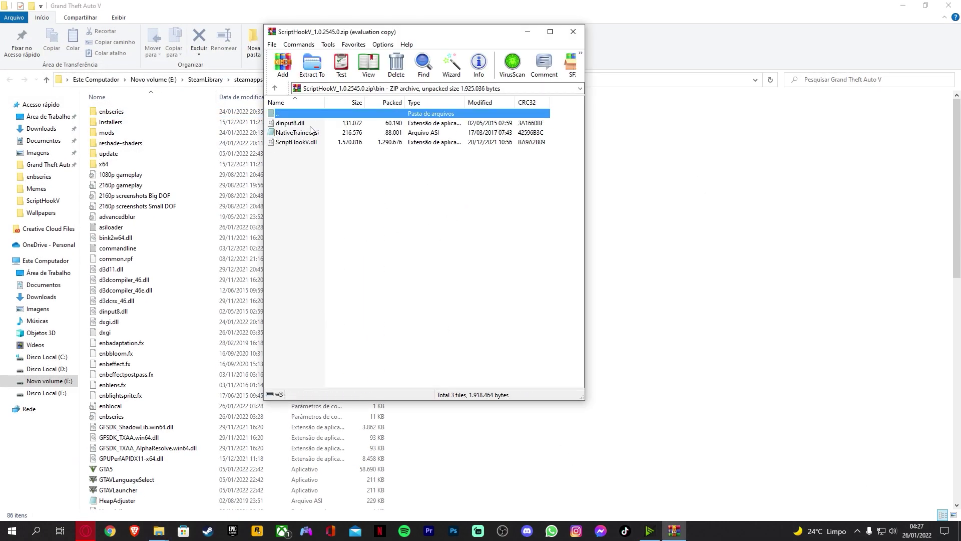
pyautogui.click(309, 124)
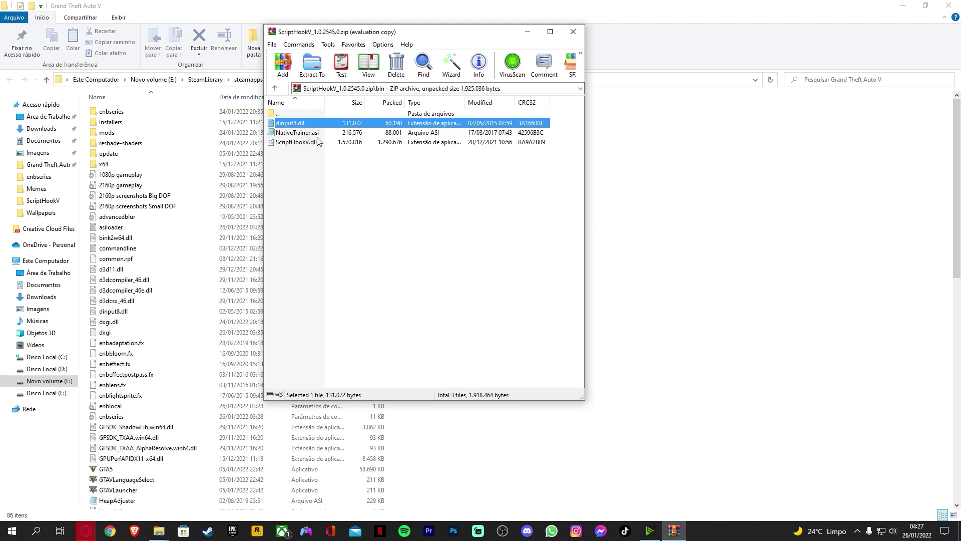
pyautogui.keyDown('ctrl'); pyautogui.click(317, 142); pyautogui.keyUp('ctrl')
pyautogui.moveTo(310, 142); pyautogui.dragTo(798, 231)
pyautogui.click(488, 184)
# Copy all six ScriptHookVDotNet files, excluding LICENSE.txt and README.txt, from the ScriptHookVDotNet archive into the Grand Theft Auto V folder.
pyautogui.moveTo(158, 530)
pyautogui.click(140, 506)
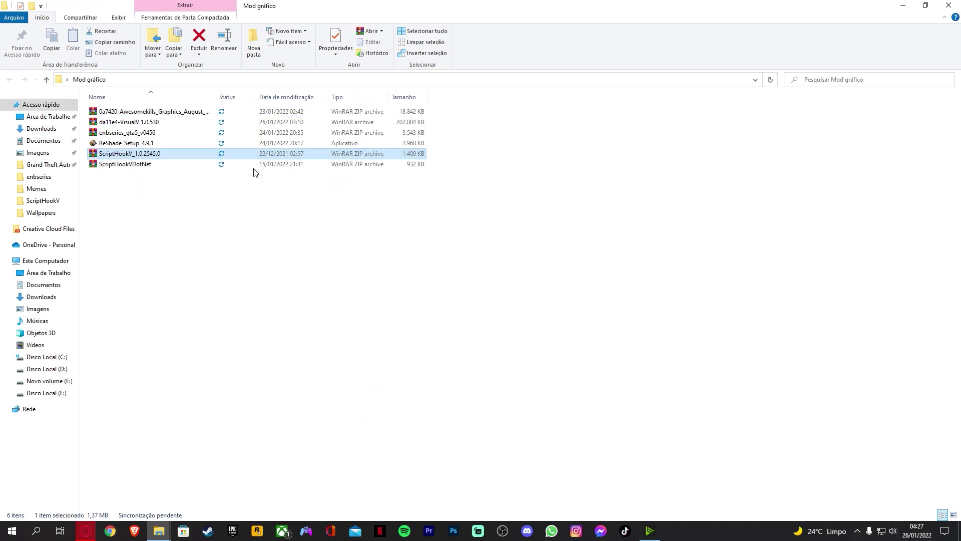
pyautogui.doubleClick(158, 167)
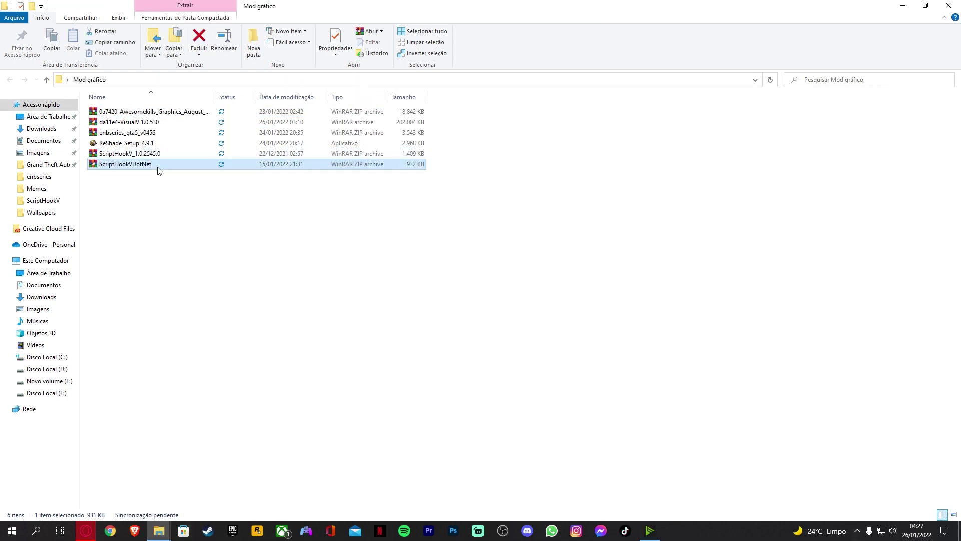
pyautogui.click(948, 5)
pyautogui.click(286, 143)
pyautogui.keyDown('shift'); pyautogui.click(300, 189); pyautogui.keyUp('shift')
pyautogui.moveTo(310, 174); pyautogui.dragTo(777, 259)
pyautogui.click(572, 32)
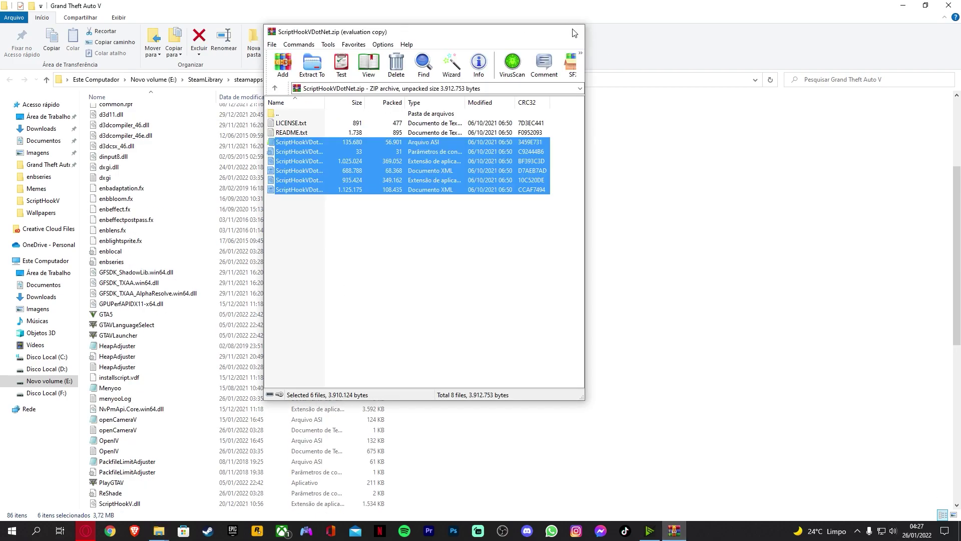
# Open the Awesomekills_Graphics_August_2021 archive from the Mod gráfico folder and enter its mod files folder.
pyautogui.click(147, 532)
pyautogui.click(146, 532)
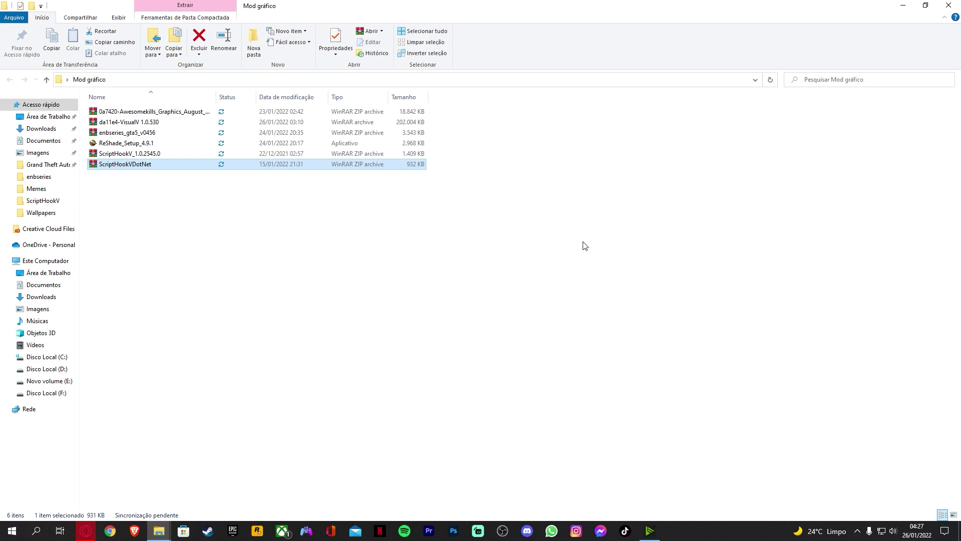
pyautogui.doubleClick(151, 113)
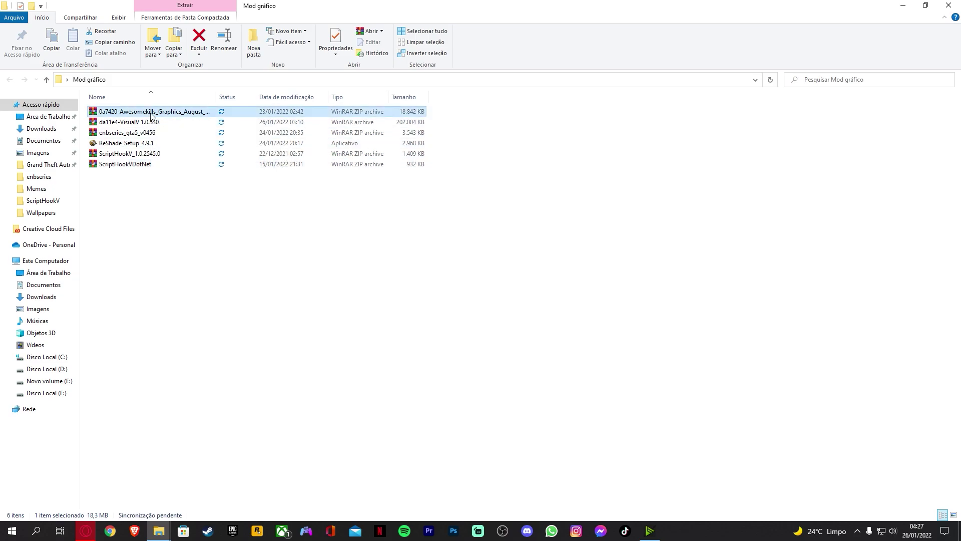
pyautogui.click(903, 6)
pyautogui.doubleClick(310, 125)
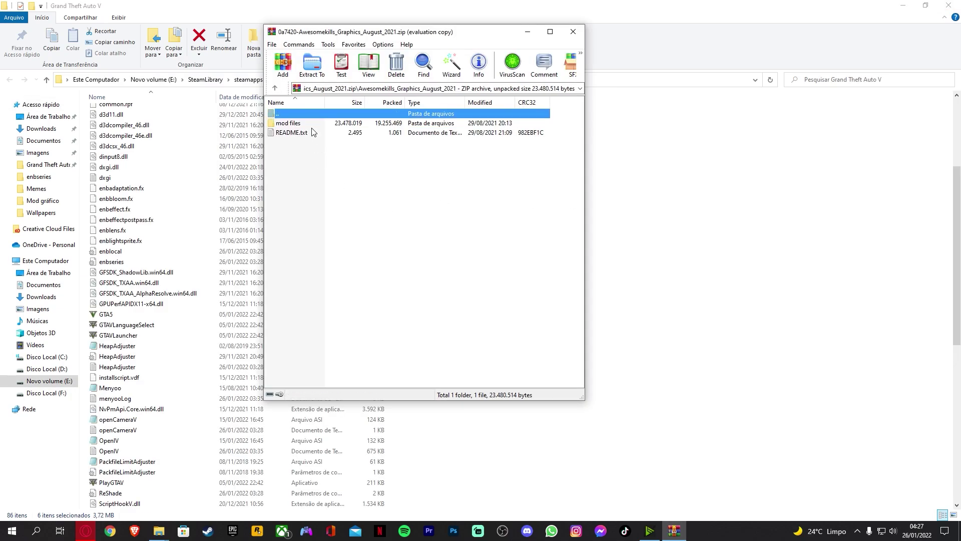
pyautogui.doubleClick(303, 124)
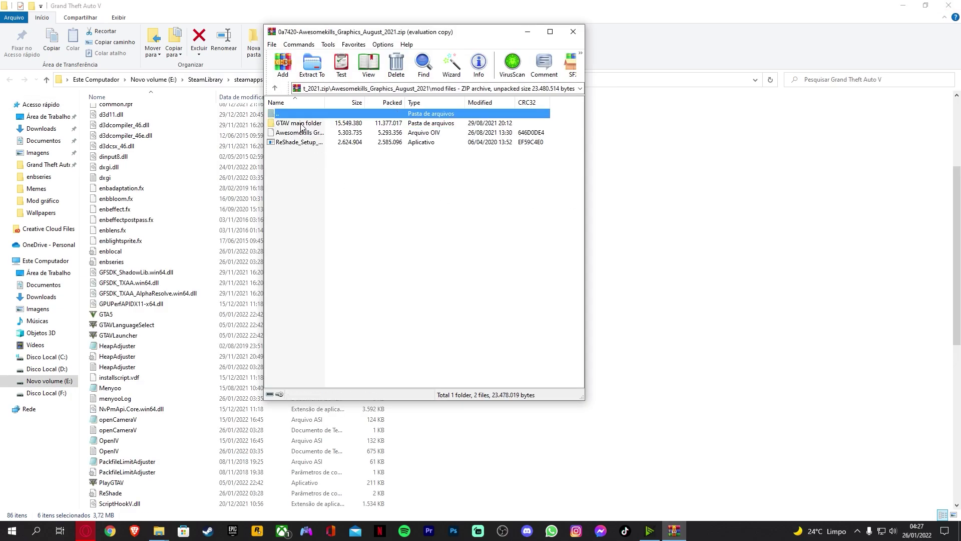
# Read the README.txt in the Awesomekills Graphics archive and return to its mod files folder.
pyautogui.click(275, 89)
pyautogui.doubleClick(282, 132)
pyautogui.scroll(-6, 134, 176)
pyautogui.scroll(6, 134, 176)
pyautogui.click(633, 22)
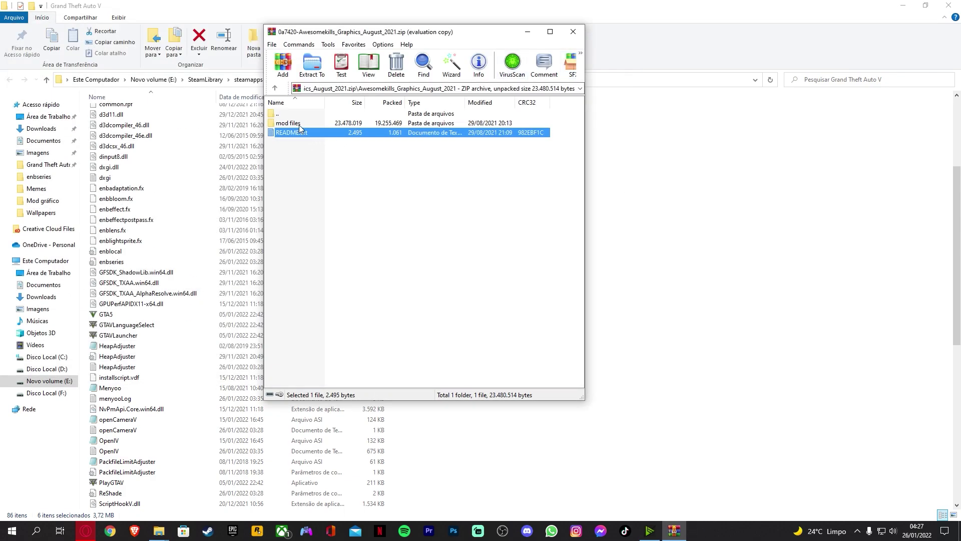
pyautogui.doubleClick(298, 124)
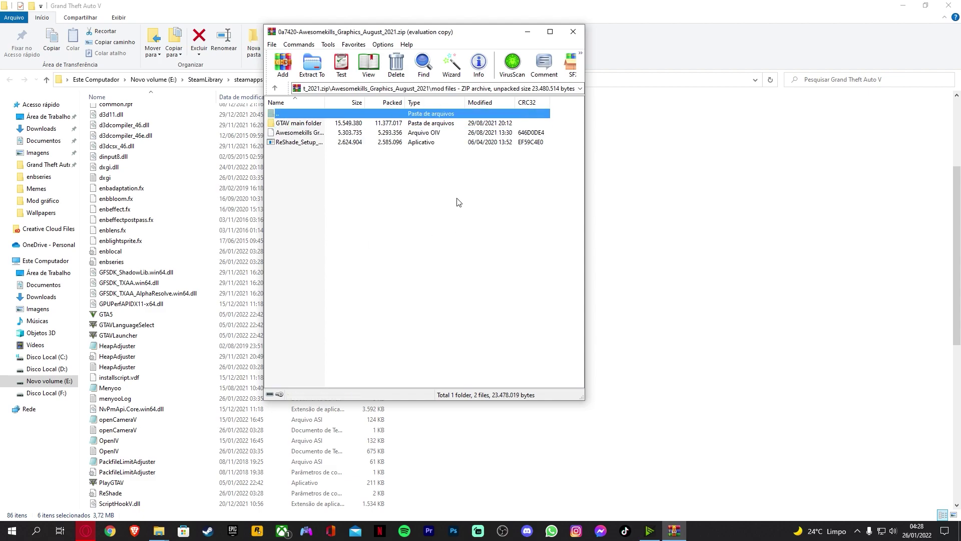
# Copy everything in GTAV main folder except license_en.txt and readme_en.txt into the Grand Theft Auto V folder and close the archive.
pyautogui.click(291, 125)
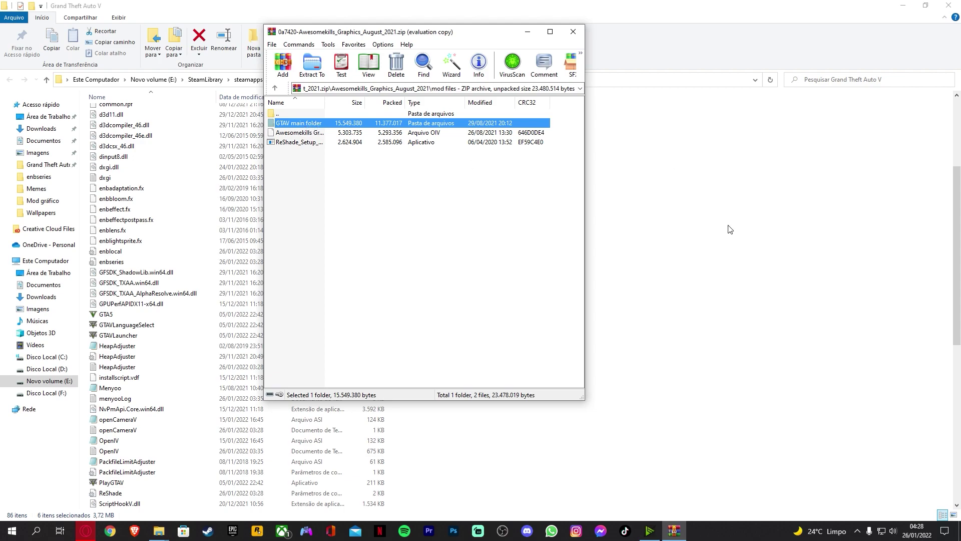
pyautogui.doubleClick(306, 125)
pyautogui.click(307, 125)
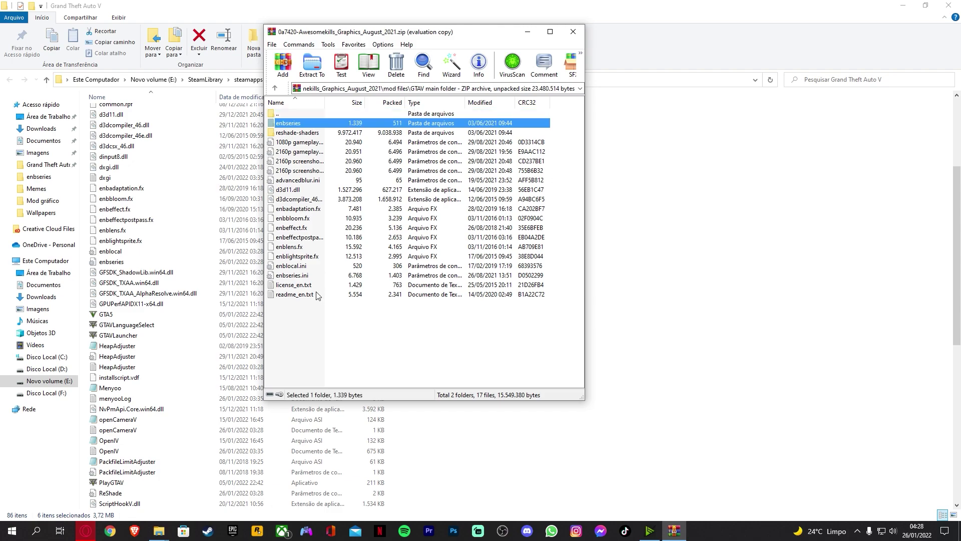
pyautogui.keyDown('shift'); pyautogui.click(316, 275); pyautogui.keyUp('shift')
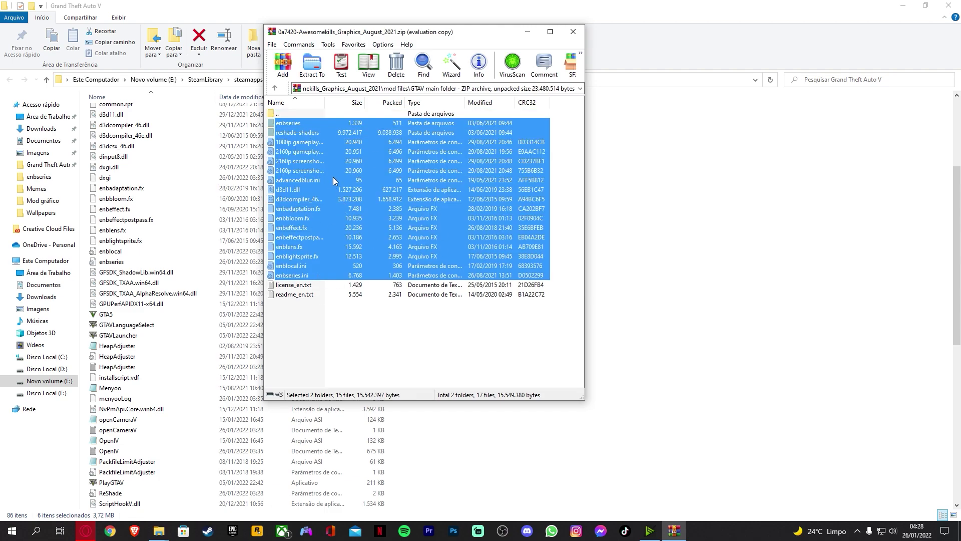
pyautogui.click(759, 238)
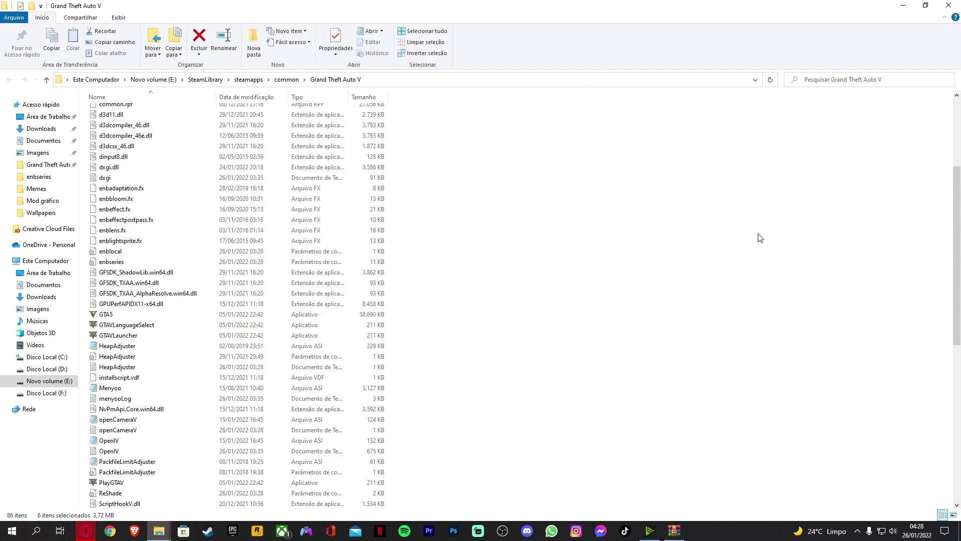
pyautogui.click(293, 126)
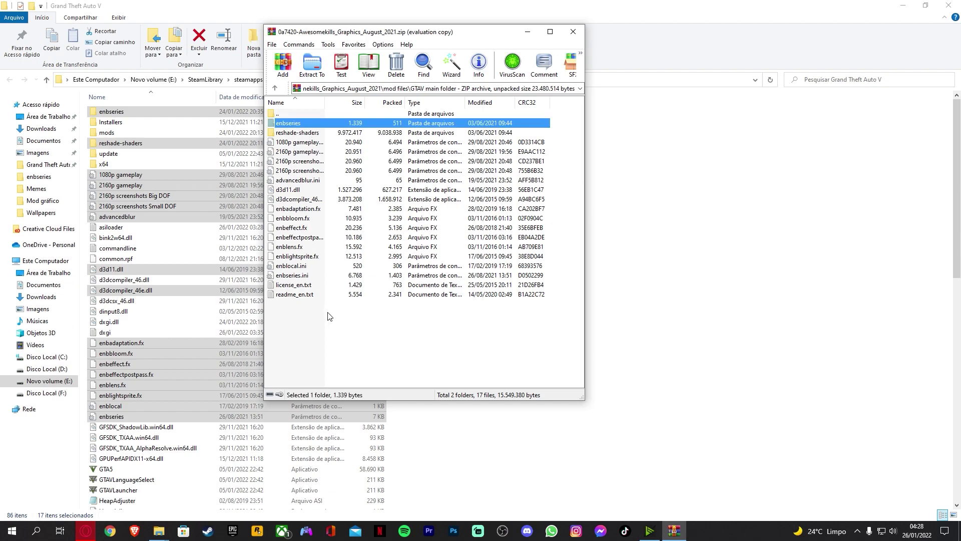
pyautogui.click(578, 35)
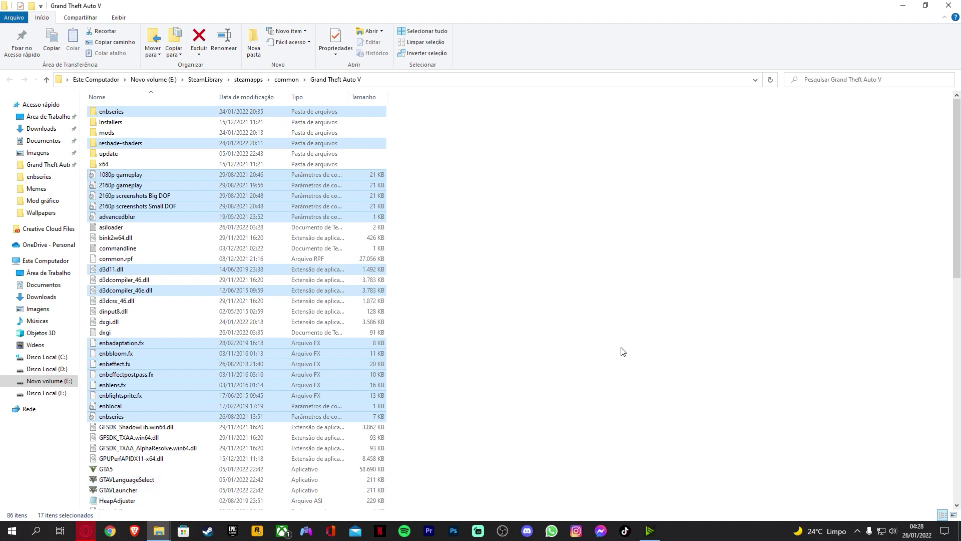
pyautogui.click(621, 351)
# Open the enbseries_gta5_v0456 archive from the Mod gráfico folder over the game folder and enter its WrapperVersion folder.
pyautogui.moveTo(158, 531)
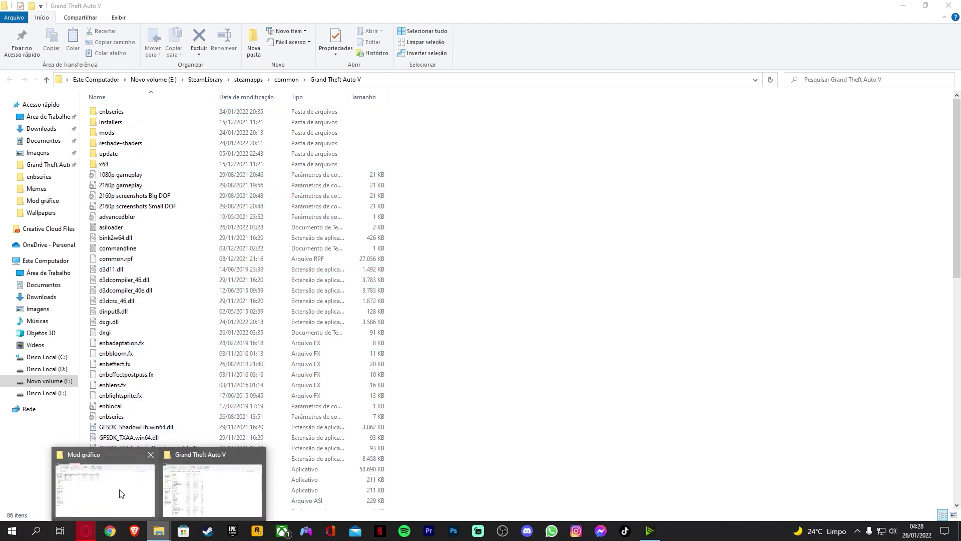
pyautogui.click(121, 494)
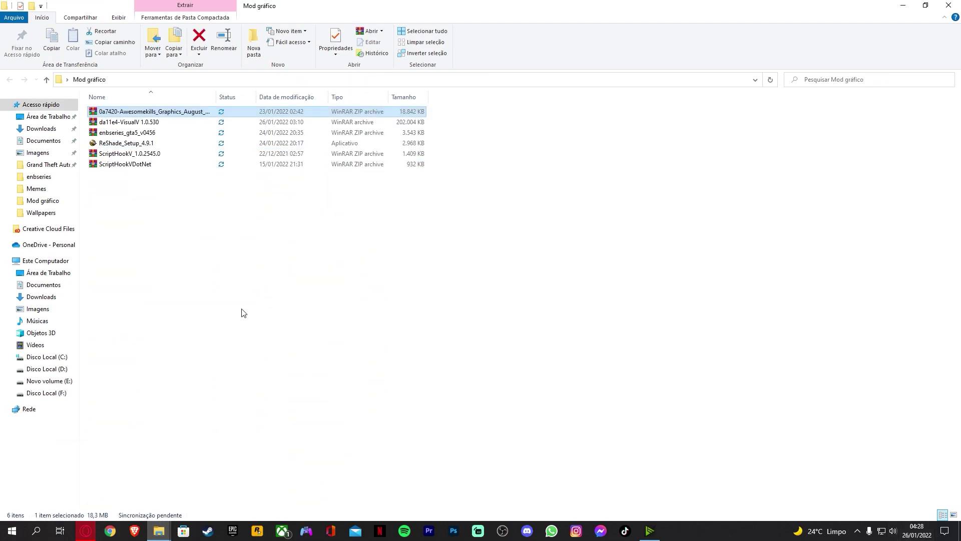
pyautogui.doubleClick(128, 132)
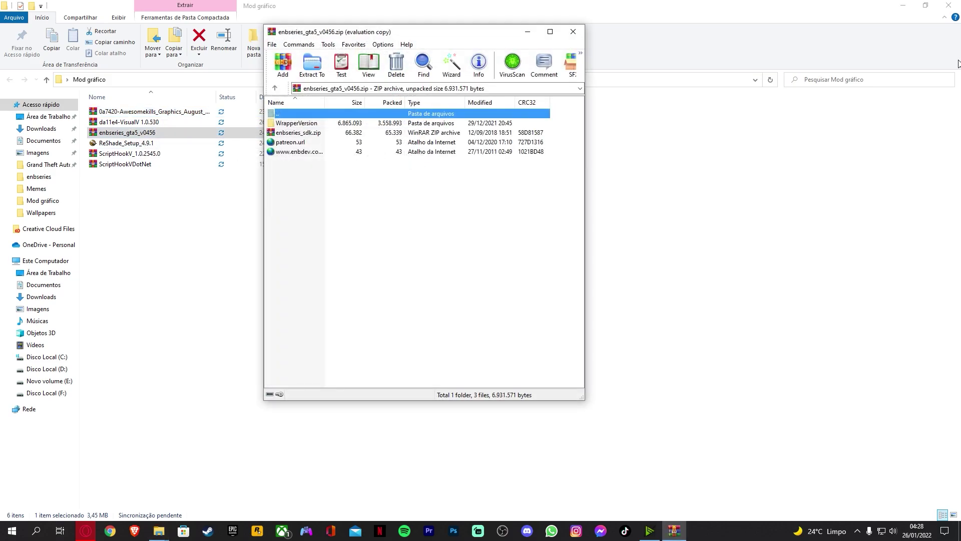
pyautogui.click(902, 5)
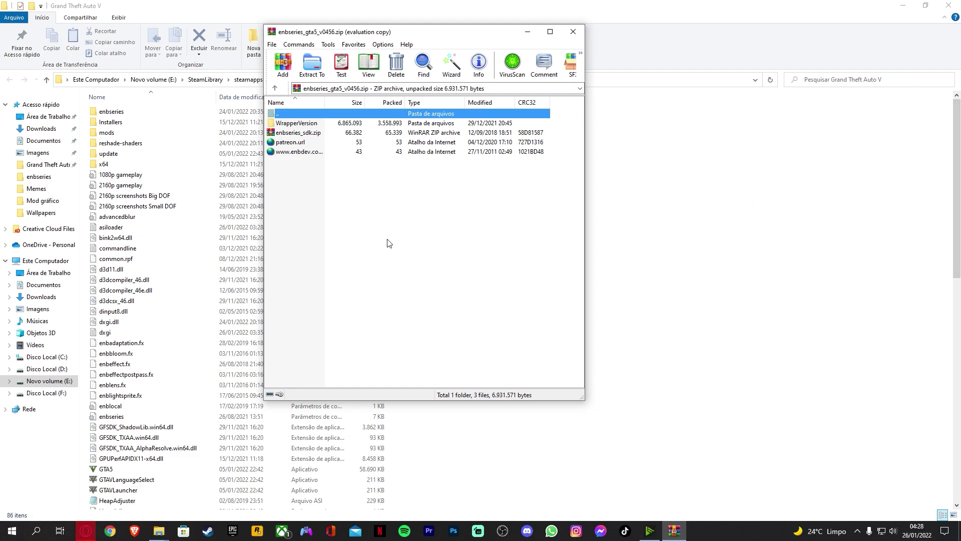
pyautogui.doubleClick(296, 123)
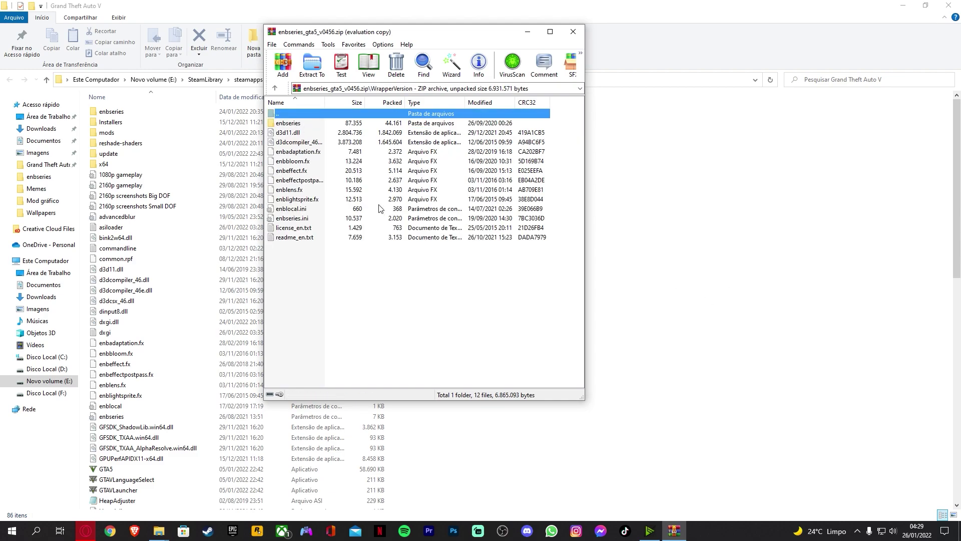
# Copy all WrapperVersion items except license_en.txt and readme_en.txt into the Grand Theft Auto V folder, replacing the existing files.
pyautogui.click(301, 124)
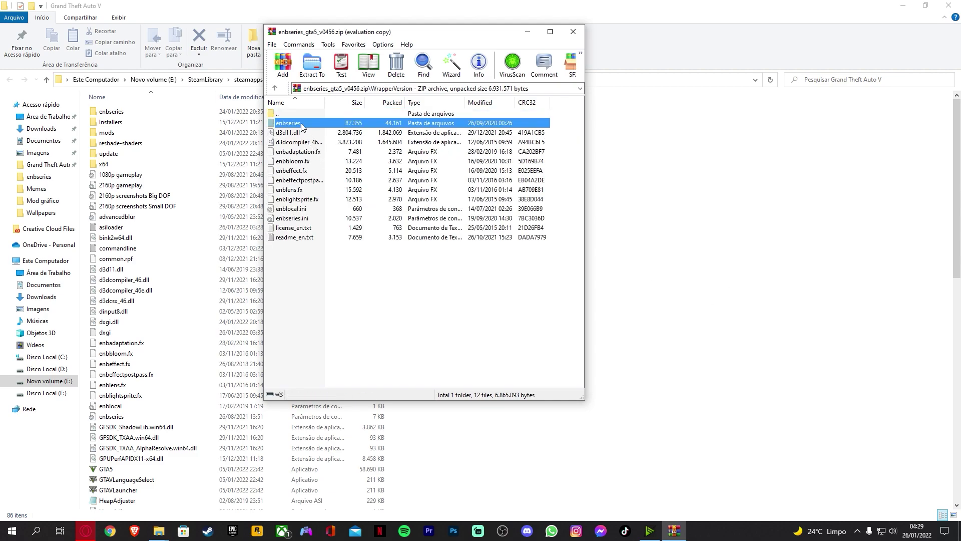
pyautogui.keyDown('shift'); pyautogui.click(314, 218); pyautogui.keyUp('shift')
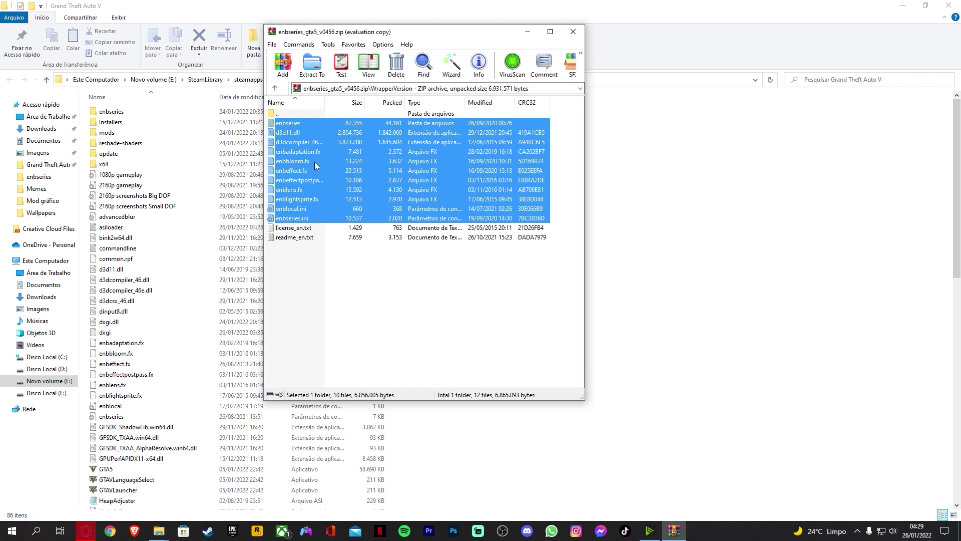
pyautogui.click(796, 272)
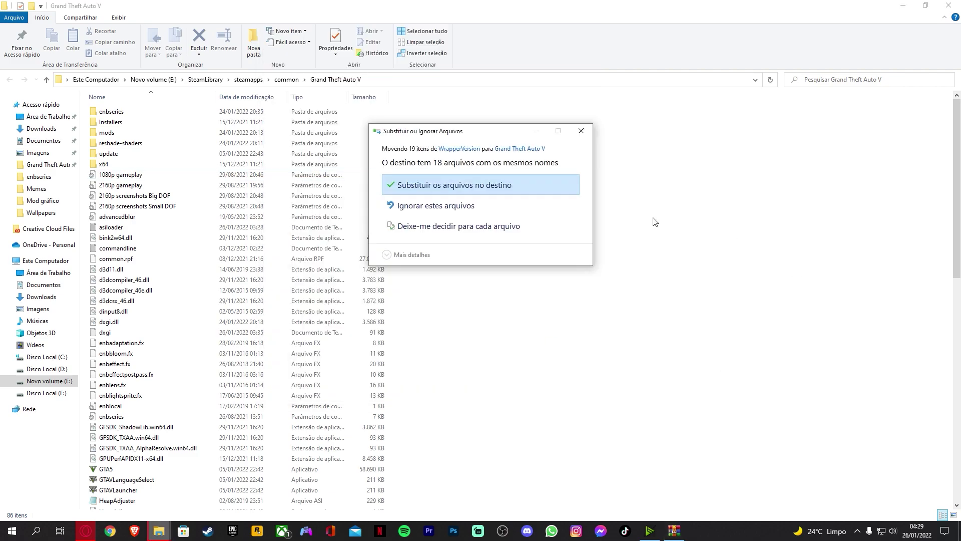
pyautogui.click(470, 186)
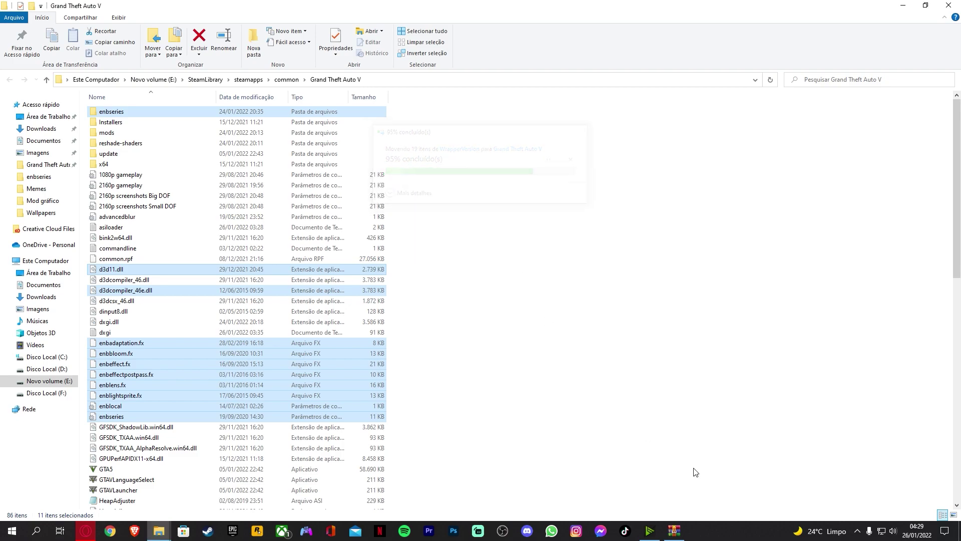
pyautogui.click(678, 534)
pyautogui.click(573, 32)
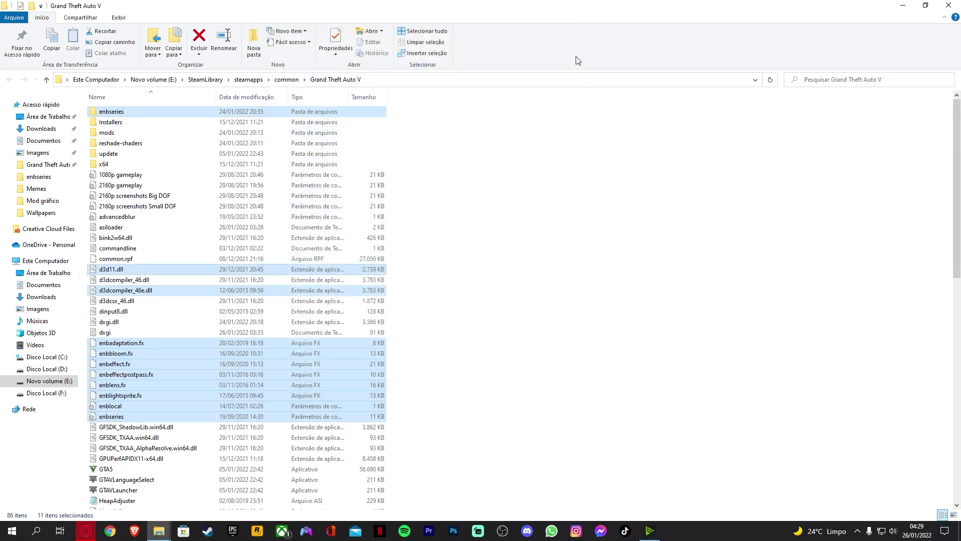
pyautogui.click(457, 384)
# Launch OpenIV from the desktop and enable Edit mode for GTA V.
pyautogui.moveTo(165, 533)
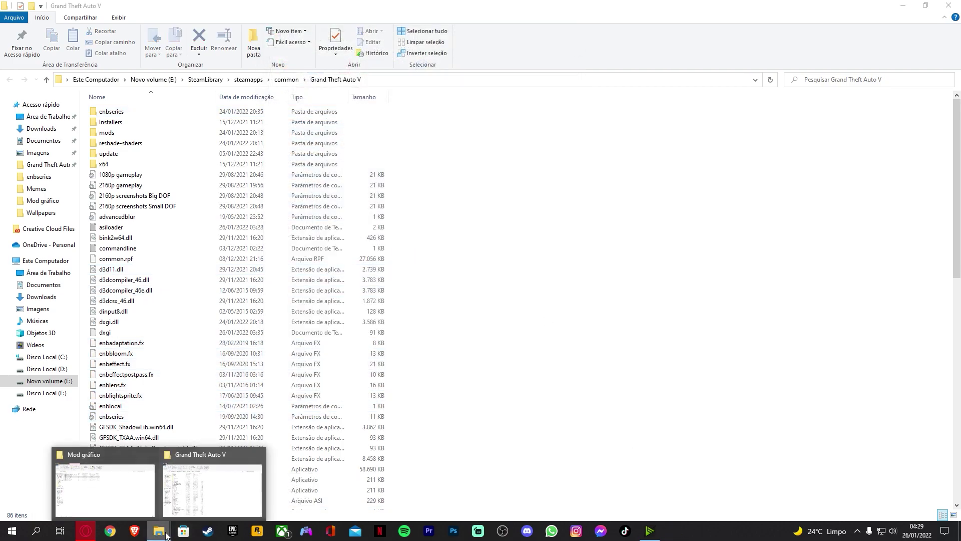
pyautogui.click(92, 488)
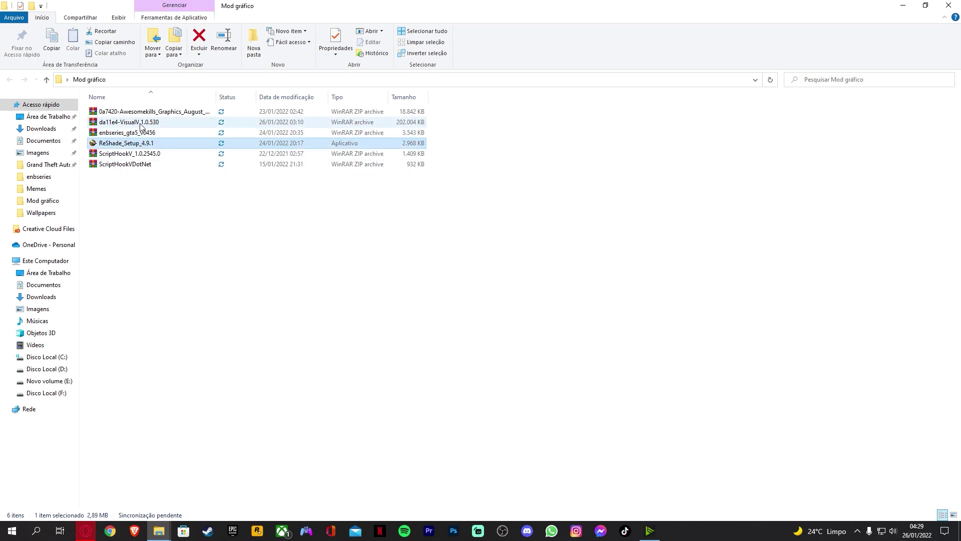
pyautogui.hotkey('alt', 'Tab')
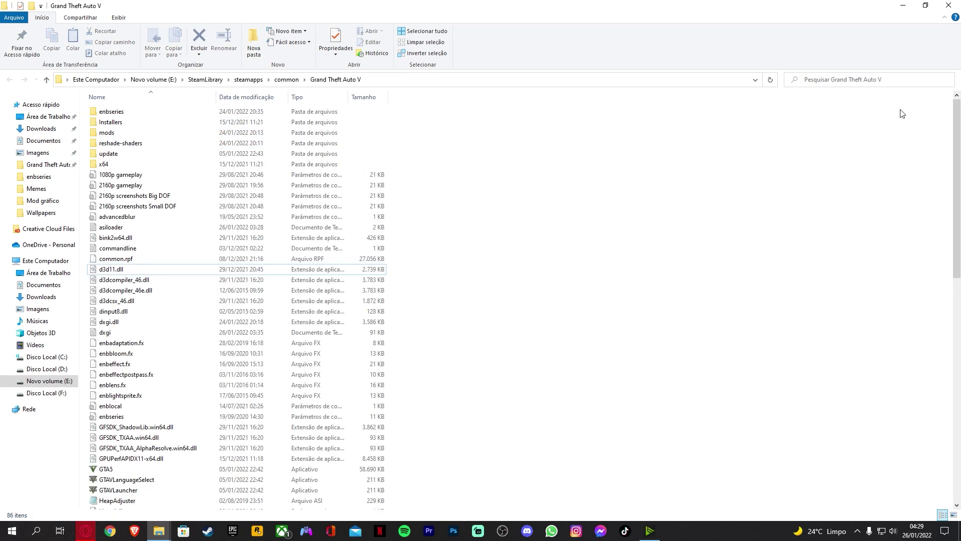
pyautogui.click(903, 6)
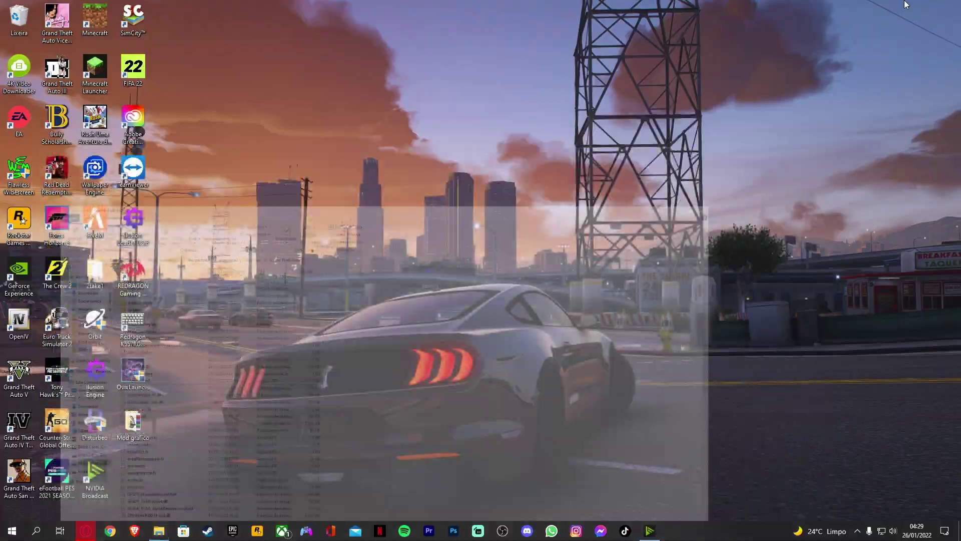
pyautogui.doubleClick(4, 322)
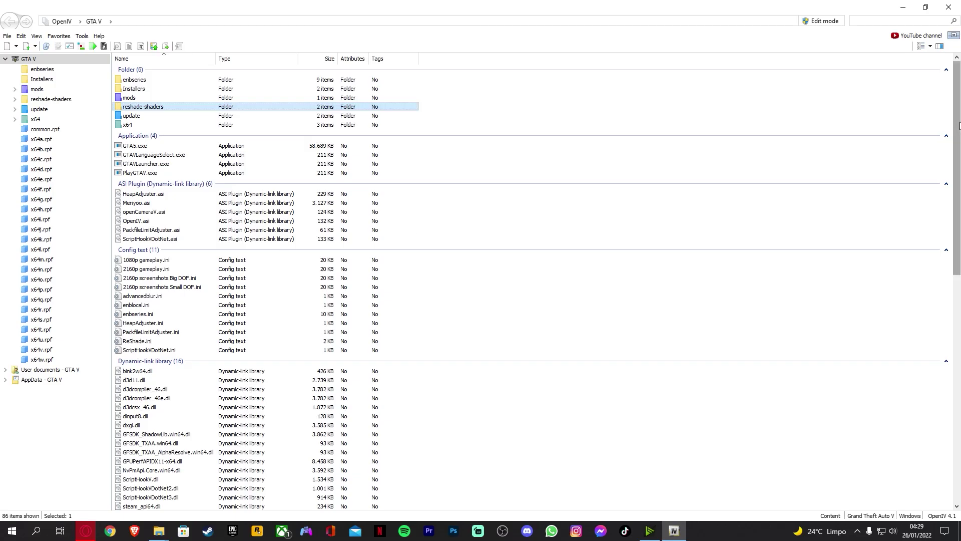
pyautogui.click(818, 23)
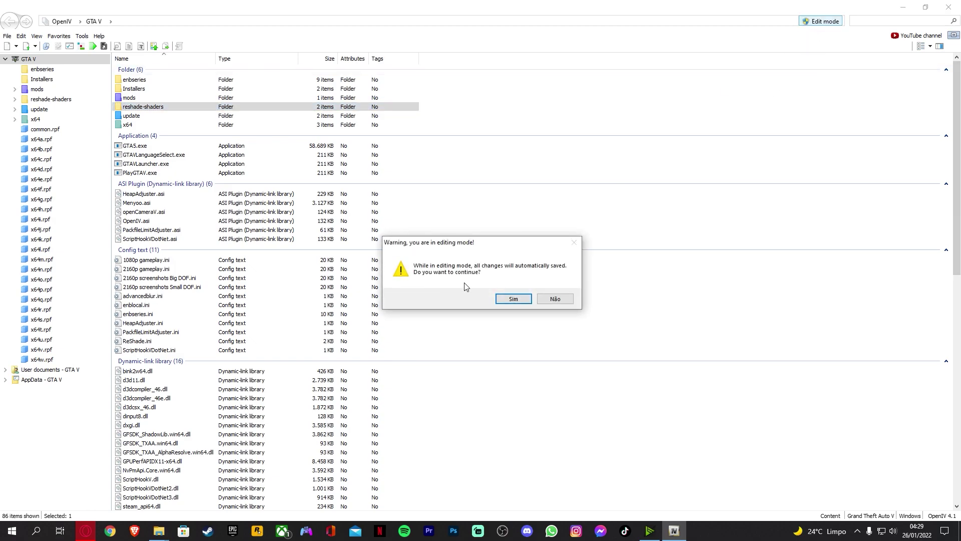
pyautogui.click(511, 299)
# Check the installation status of ASI Loader, OpenIV.ASI and openCamera in the ASI Manager.
pyautogui.click(99, 36)
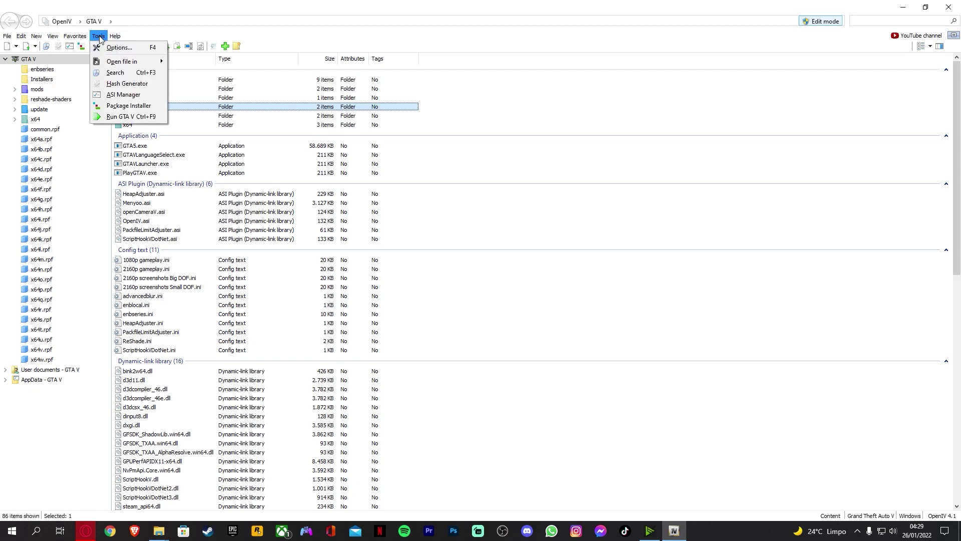
pyautogui.click(113, 95)
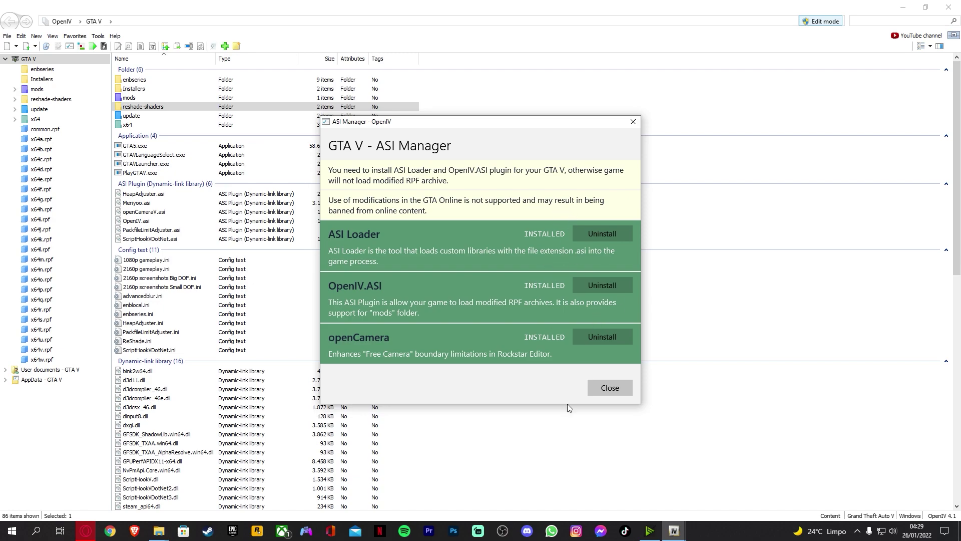
pyautogui.click(613, 388)
# Open the da11e4-VisualV 1.0.530 archive from the Mod gráfico folder over OpenIV and enter its installation via modPackage folder.
pyautogui.click(159, 530)
pyautogui.click(105, 483)
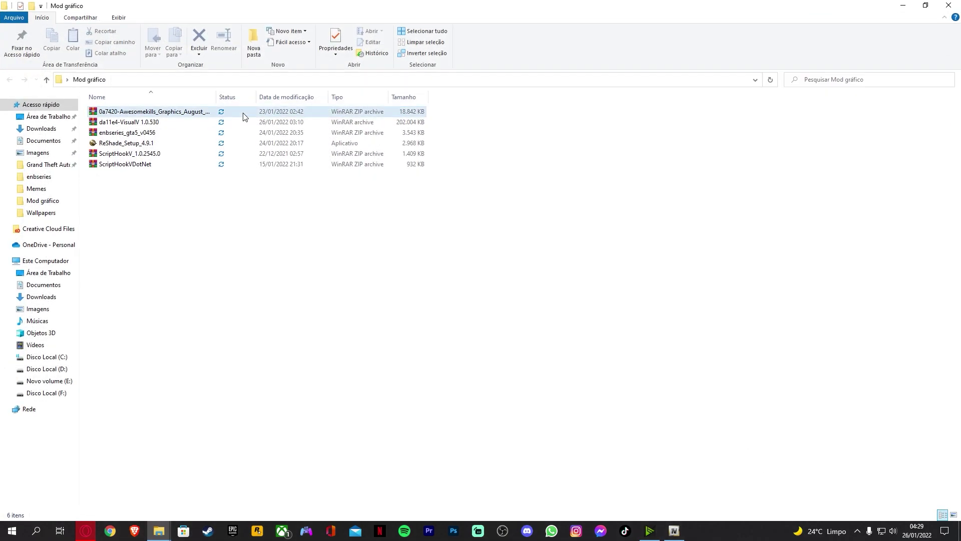
pyautogui.doubleClick(145, 122)
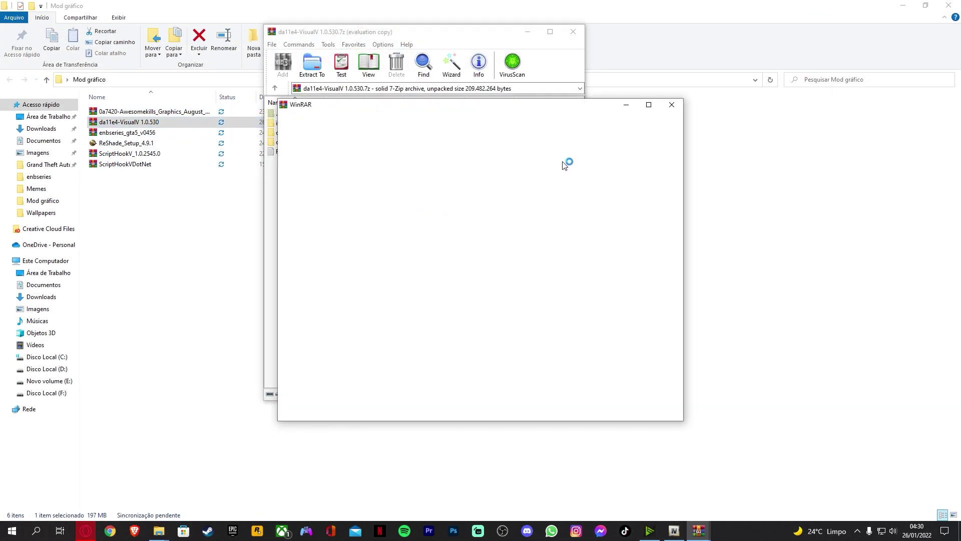
pyautogui.click(812, 122)
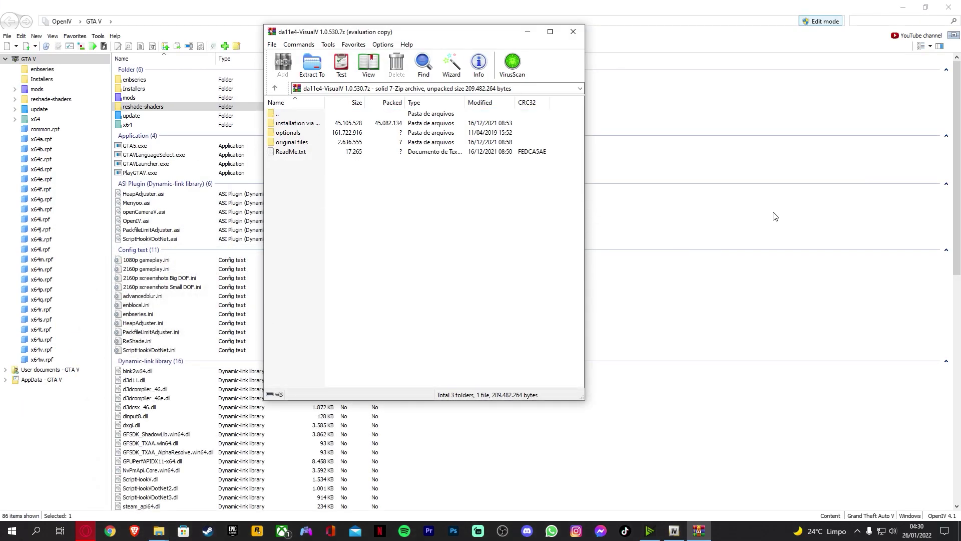
pyautogui.click(294, 142)
pyautogui.click(295, 132)
pyautogui.click(295, 123)
pyautogui.click(303, 236)
pyautogui.click(305, 124)
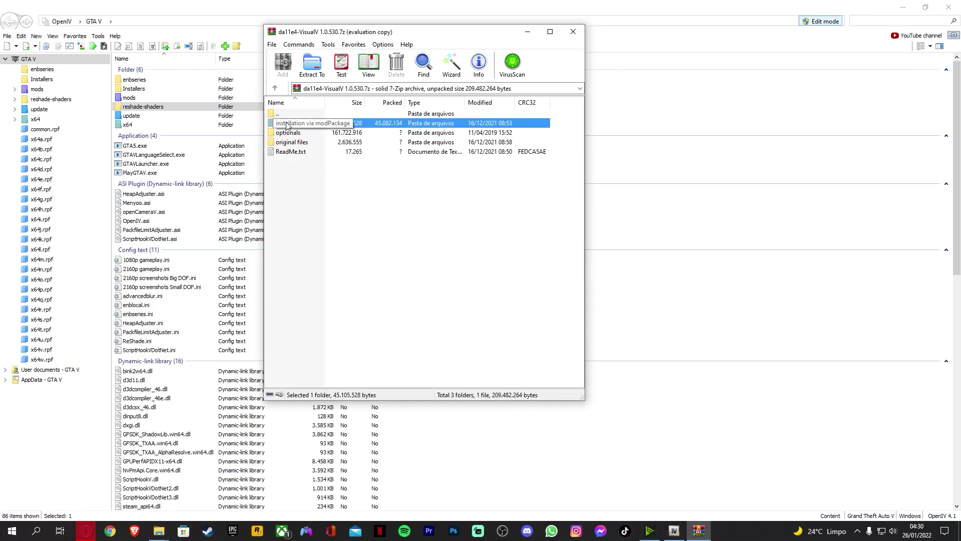
pyautogui.doubleClick(296, 124)
# Try to transfer VisualV.oiv from the archive directly into OpenIV.
pyautogui.click(306, 143)
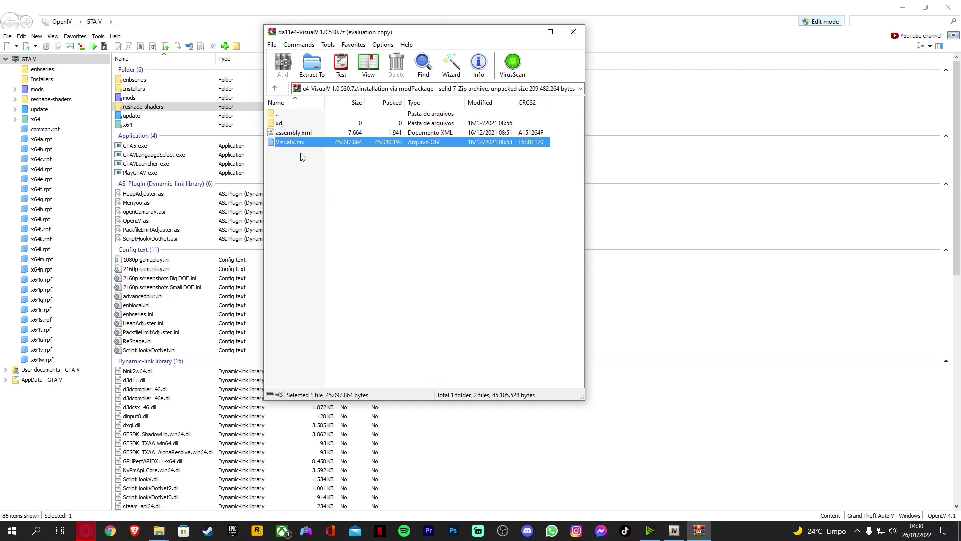
pyautogui.moveTo(300, 142); pyautogui.dragTo(811, 209)
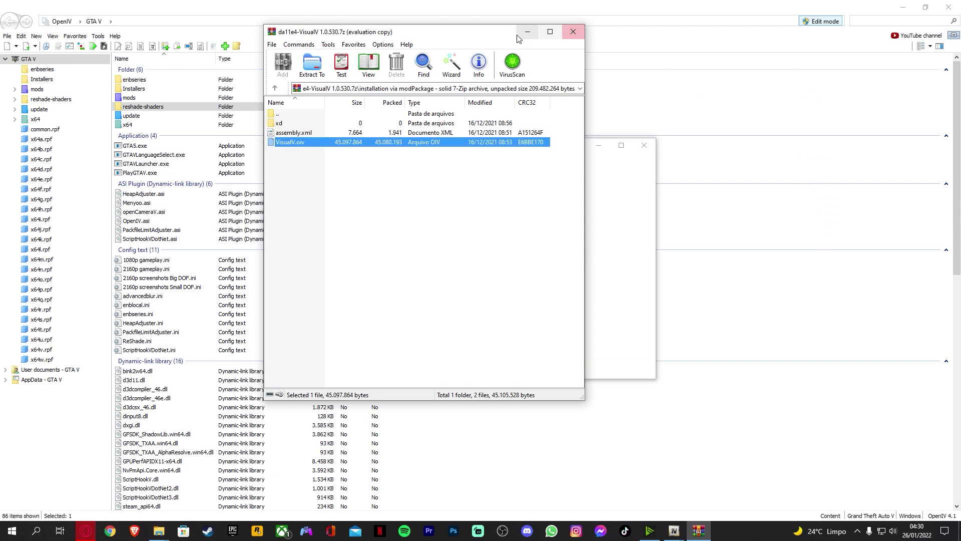
pyautogui.click(527, 32)
pyautogui.click(644, 145)
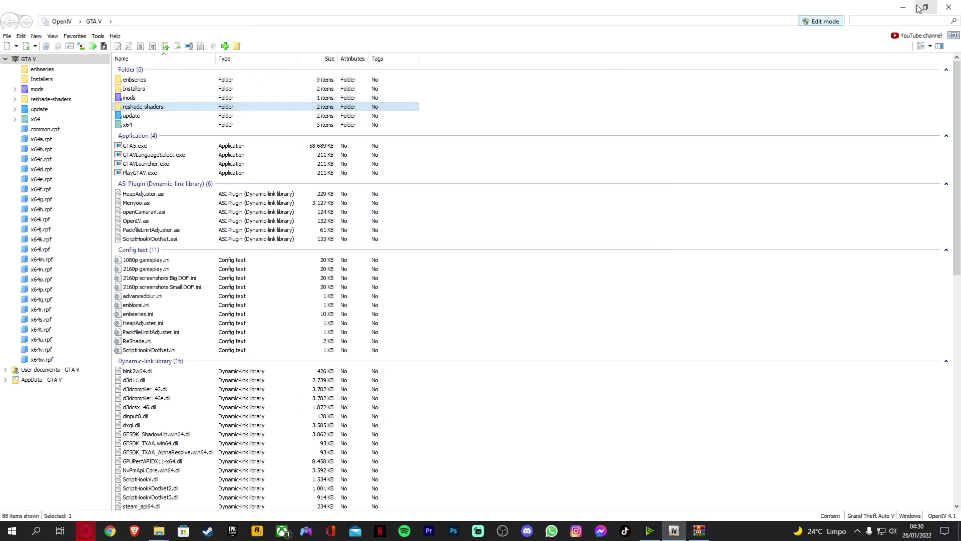
# Extract VisualV.oiv from the VisualV archive to the desktop.
pyautogui.click(902, 7)
pyautogui.click(699, 530)
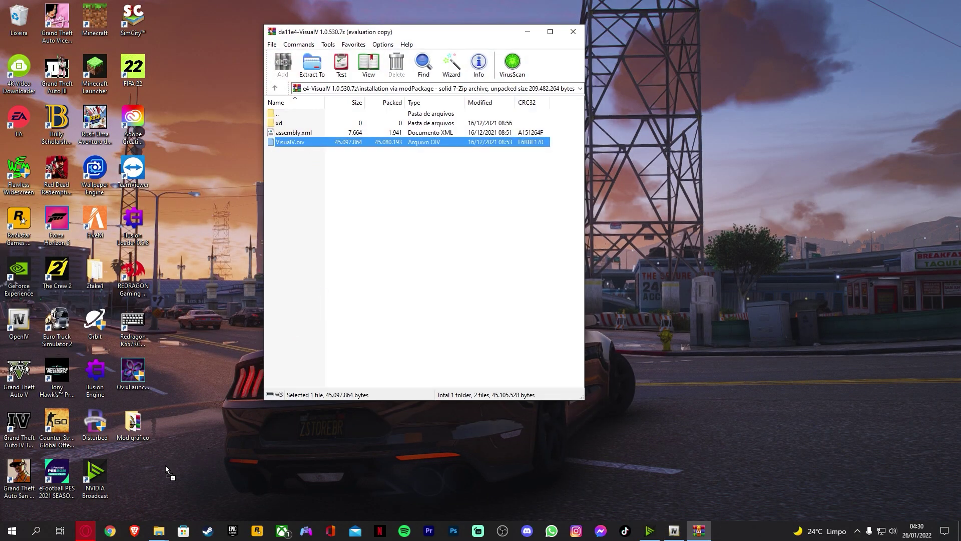
pyautogui.moveTo(165, 465); pyautogui.dragTo(166, 465)
# Switch to OpenIV and load the desktop's VisualV.oiv file into its Package Installer.
pyautogui.click(674, 530)
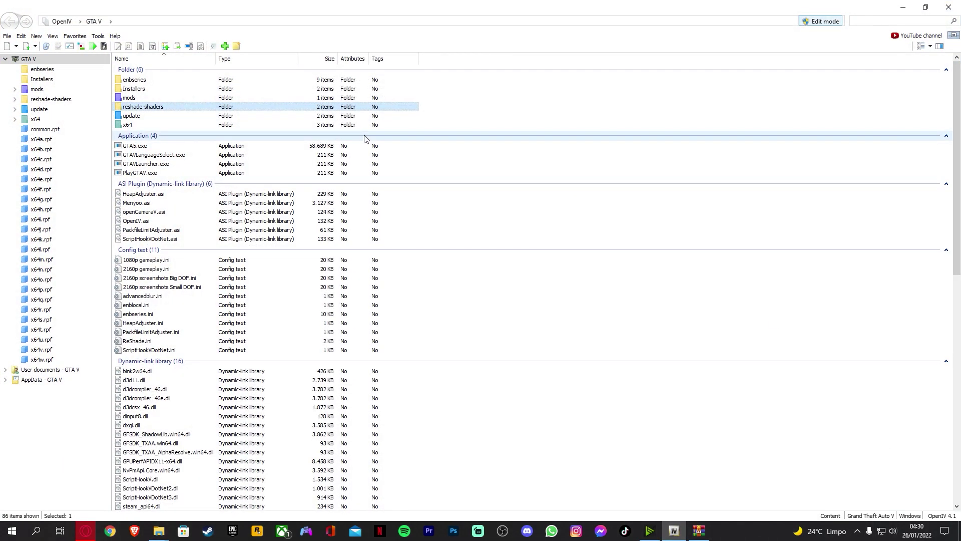
pyautogui.click(81, 47)
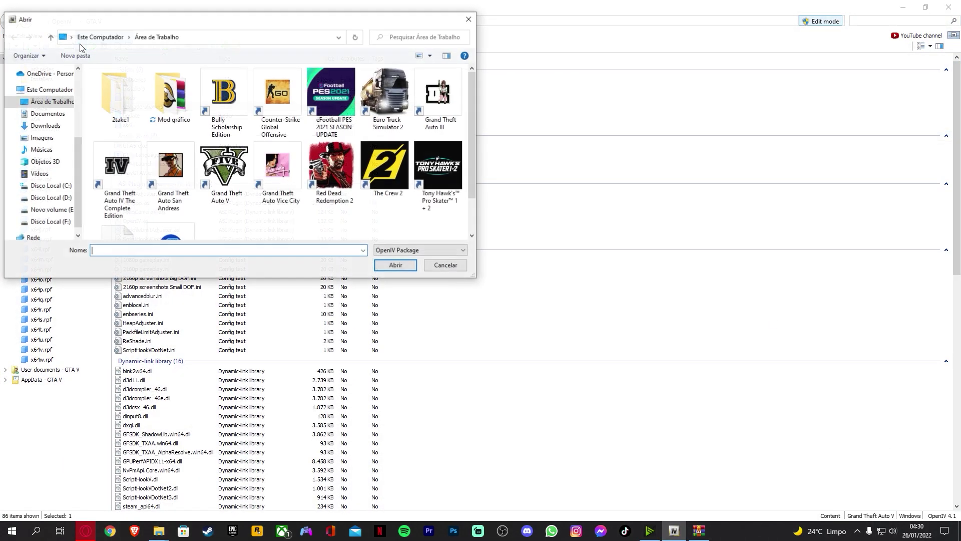
pyautogui.scroll(-1, 126, 195)
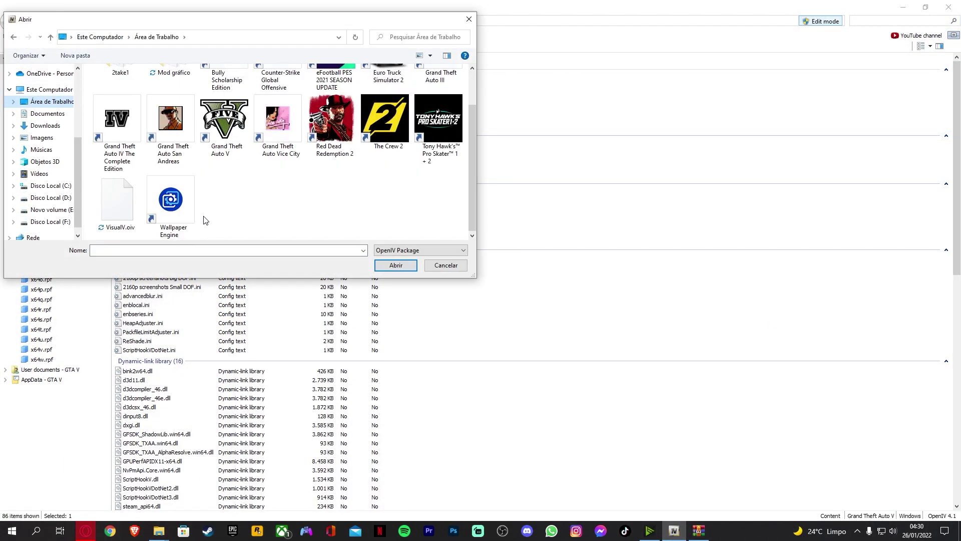
pyautogui.click(125, 194)
pyautogui.click(406, 265)
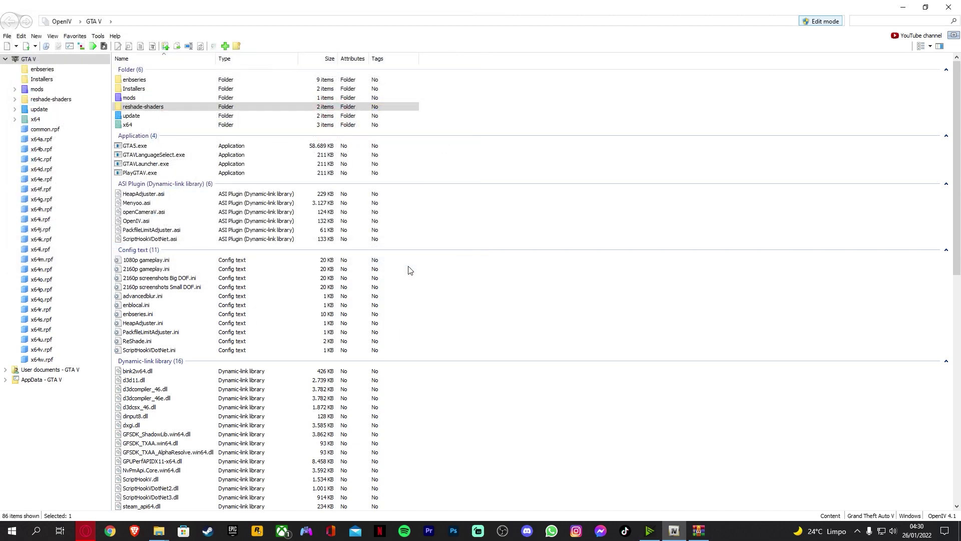
# Install the VisualV 1.0.530 package into the "mods" folder and close the package installer.
pyautogui.click(623, 226)
pyautogui.click(434, 242)
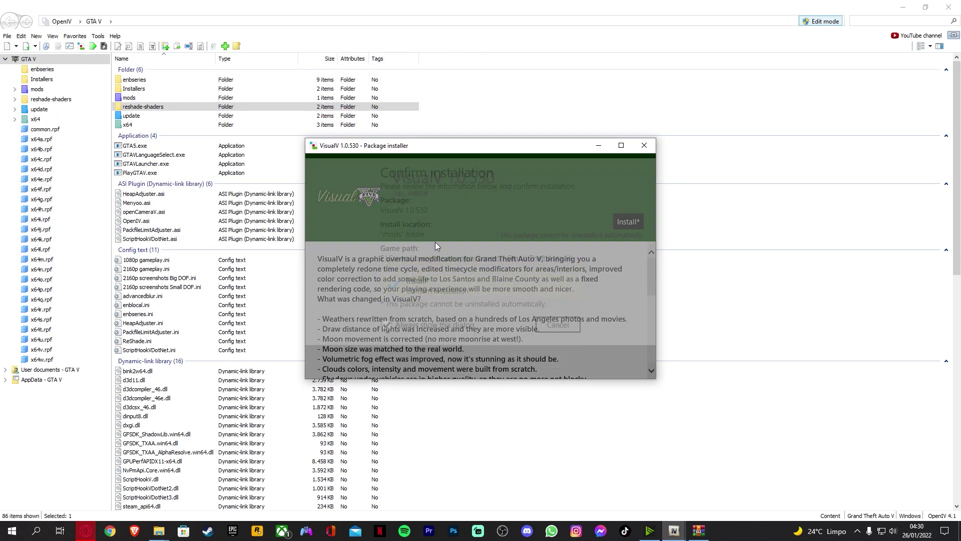
pyautogui.click(442, 299)
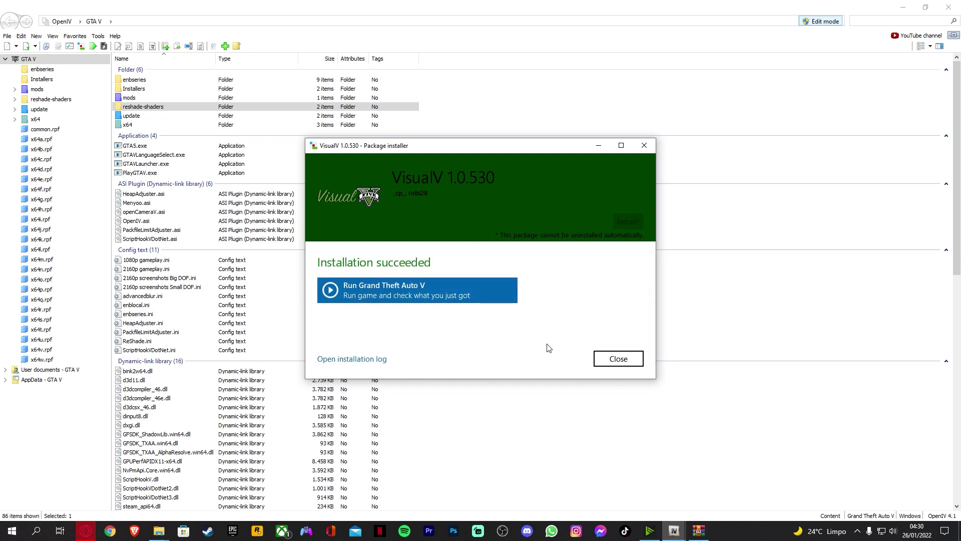
pyautogui.click(633, 364)
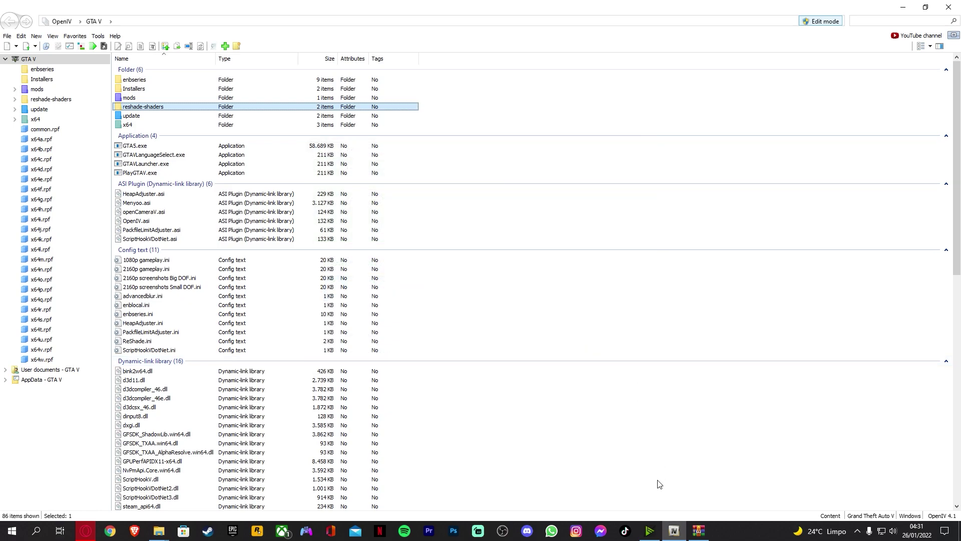
# Return to the VisualV archive and enter the Advanced motion blur folder inside optionals.
pyautogui.click(275, 89)
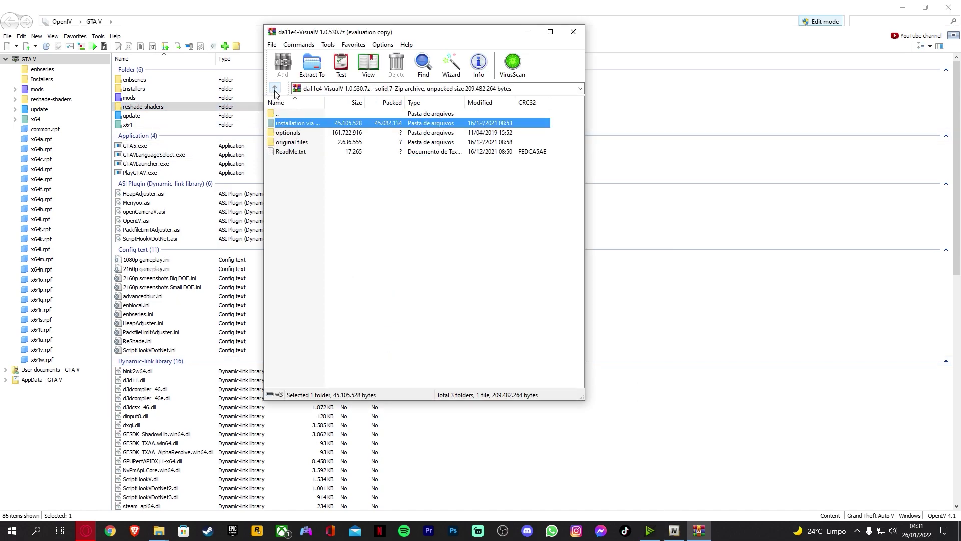
pyautogui.click(298, 135)
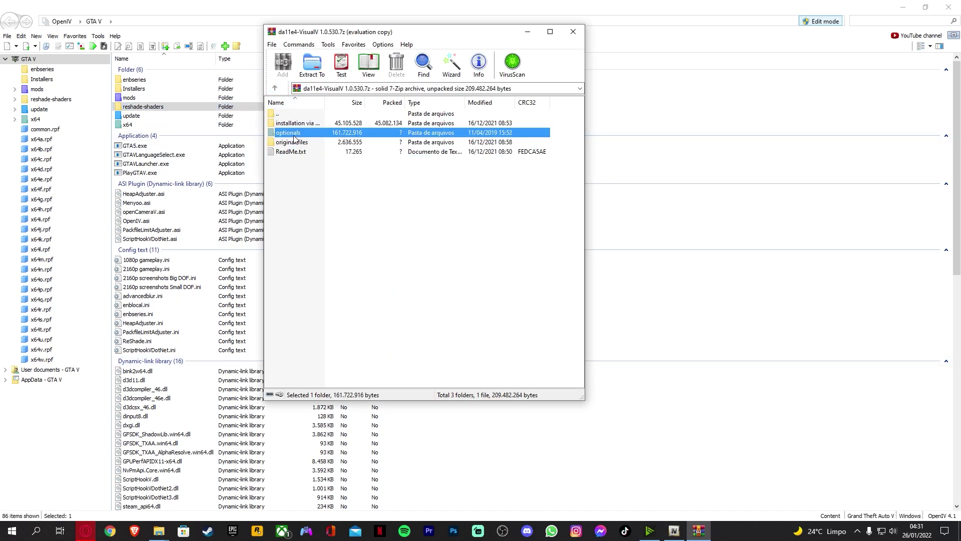
pyautogui.doubleClick(295, 135)
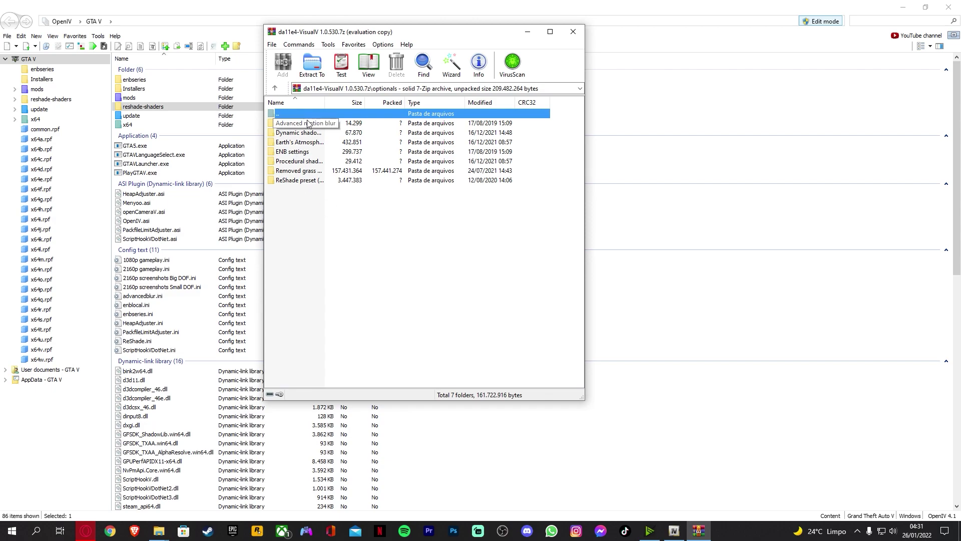
pyautogui.click(307, 123)
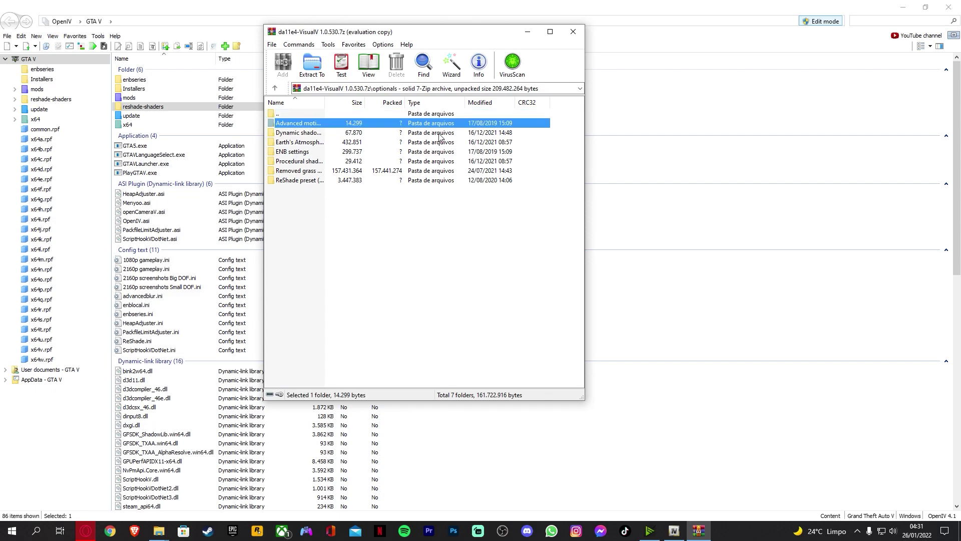
pyautogui.doubleClick(292, 124)
# Read the Advanced motion blur installation text file for where its files belong, and close it.
pyautogui.click(308, 142)
pyautogui.click(311, 133)
pyautogui.click(310, 124)
pyautogui.click(311, 144)
pyautogui.click(311, 134)
pyautogui.doubleClick(311, 123)
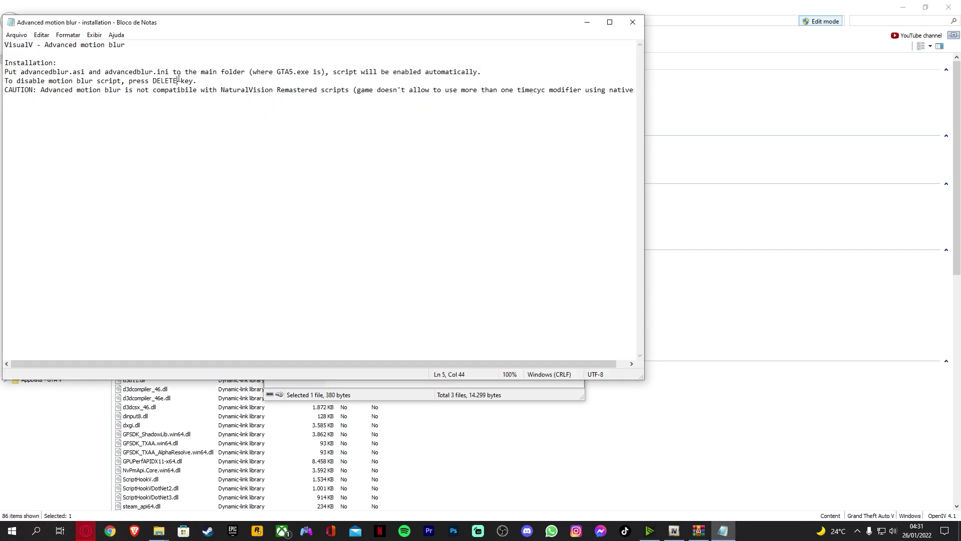
pyautogui.moveTo(5, 71); pyautogui.dragTo(334, 73)
pyautogui.click(116, 79)
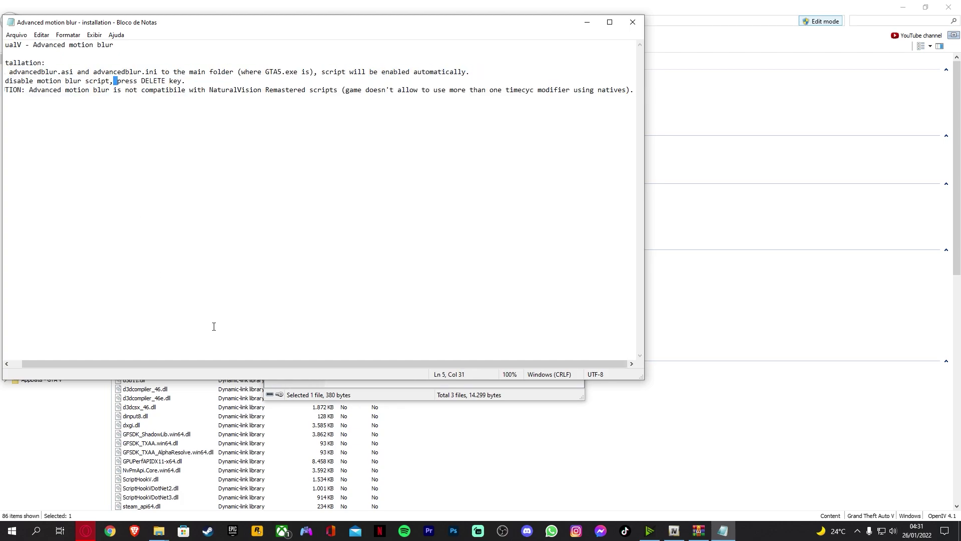
pyautogui.click(633, 22)
# Copy advancedblur.asi and advancedblur.ini into the GTA V main folder in OpenIV and check the Grand Theft Auto V folder for them.
pyautogui.click(323, 132)
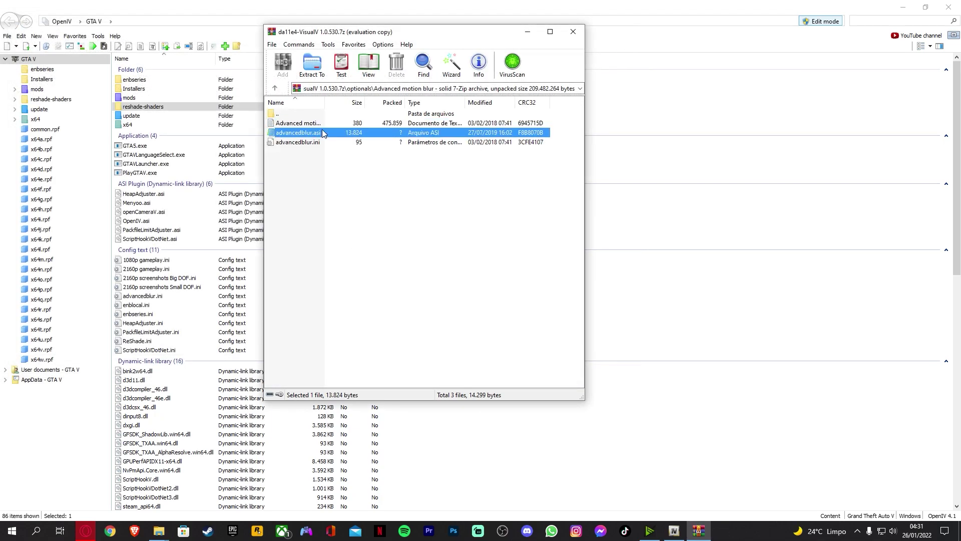
pyautogui.keyDown('shift'); pyautogui.click(322, 142); pyautogui.keyUp('shift')
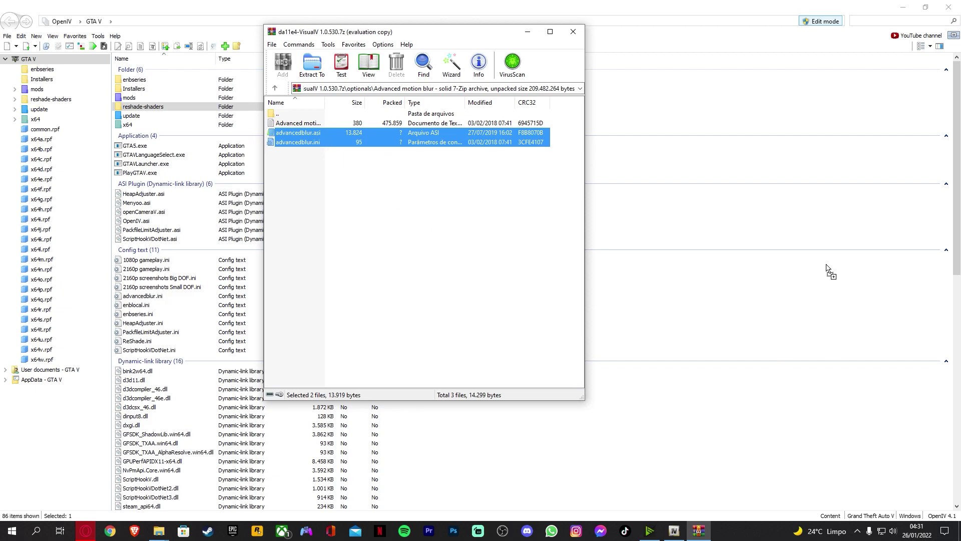
pyautogui.click(165, 534)
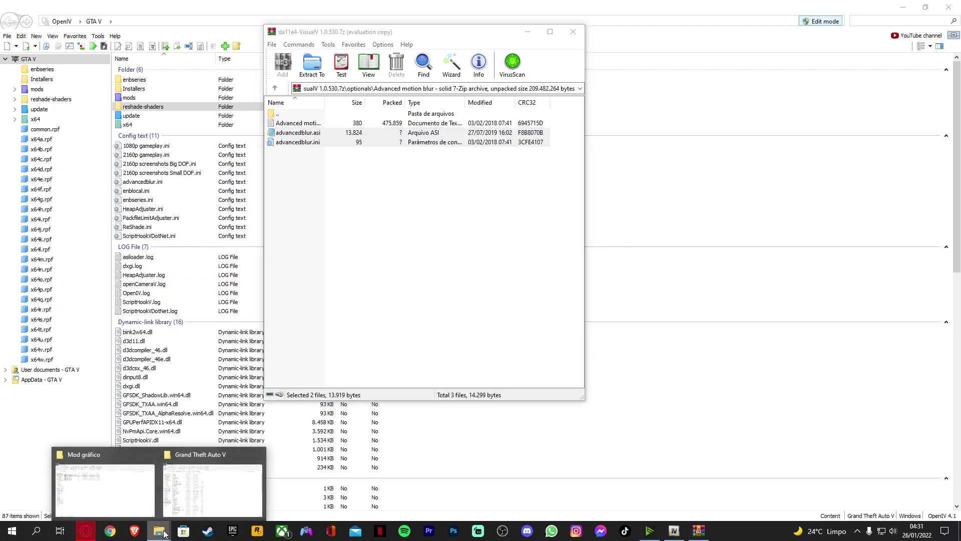
pyautogui.click(212, 488)
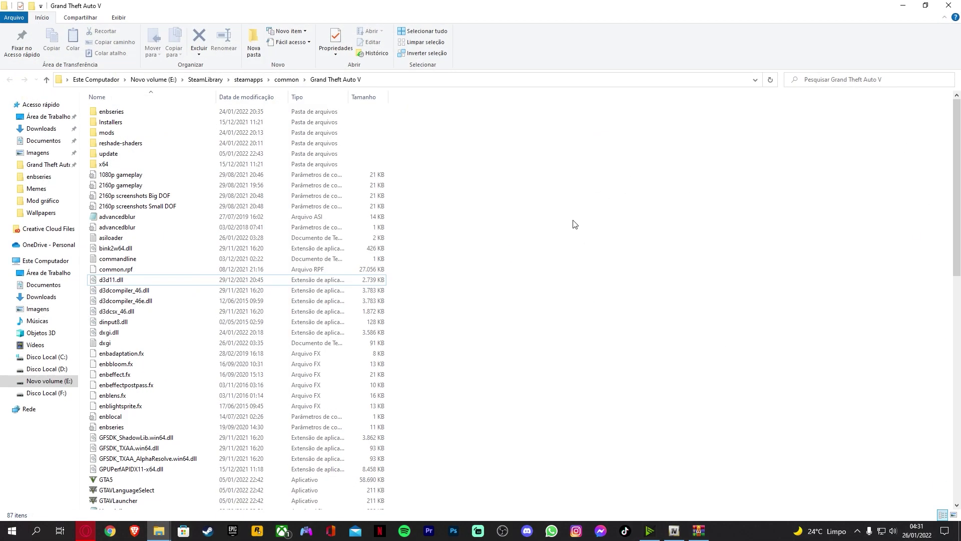
pyautogui.click(903, 5)
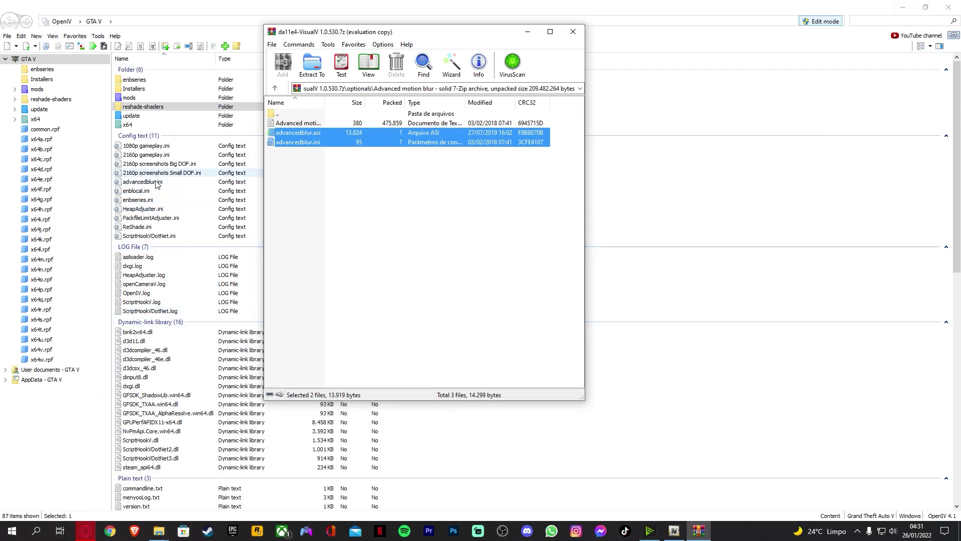
# Go back to the optionals folder and look over the dynamic shadows and Earth's Atmosphere options.
pyautogui.click(274, 90)
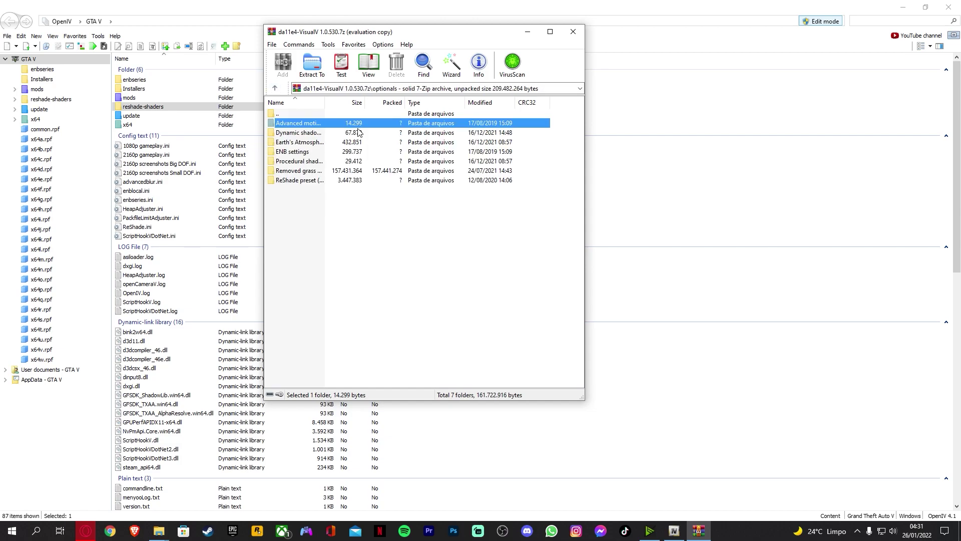
pyautogui.doubleClick(307, 132)
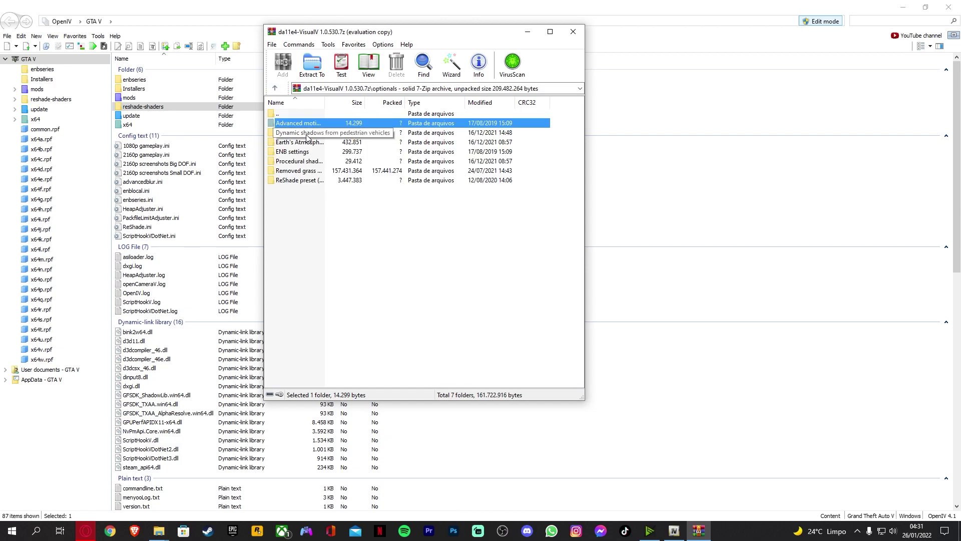
pyautogui.click(275, 89)
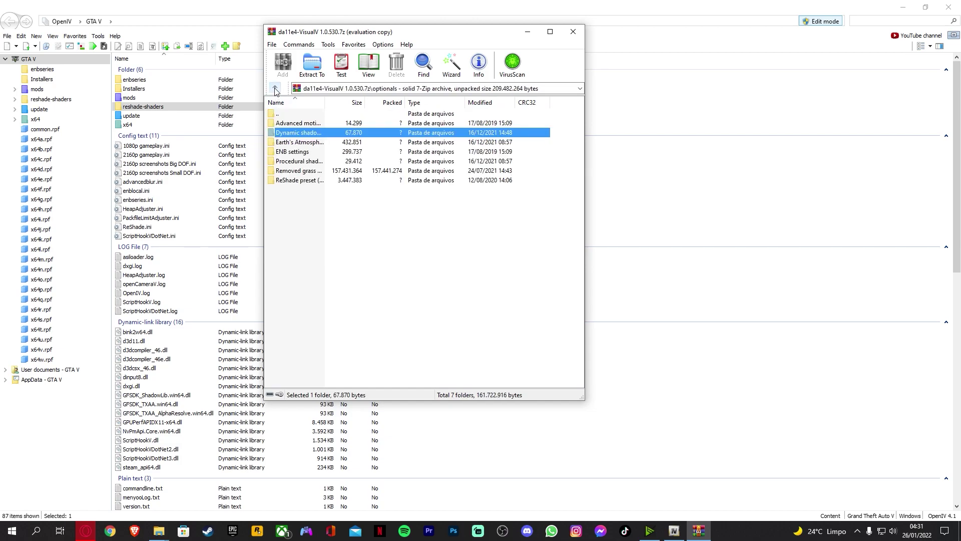
pyautogui.click(303, 142)
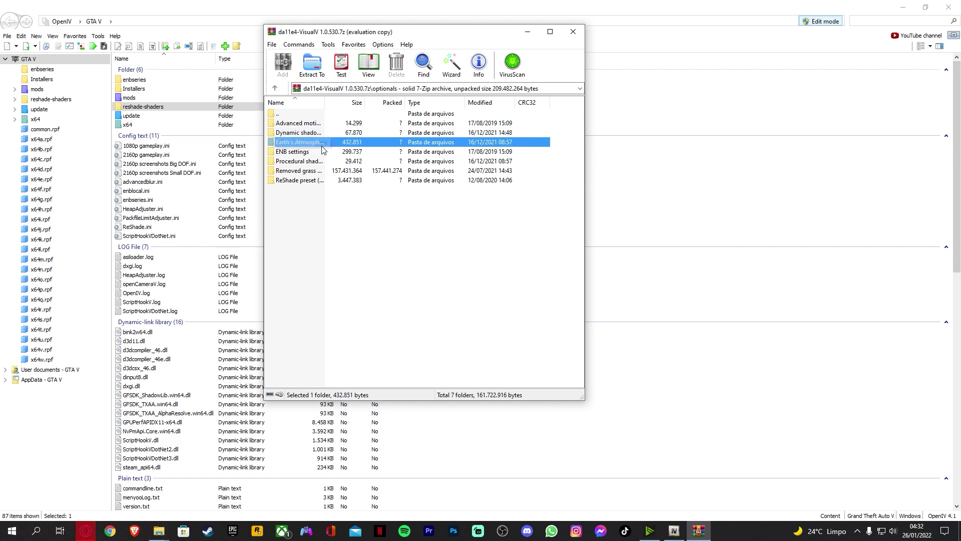
# Try to transfer the enbseries folder and the files through enbseries.ini from ENB settings into OpenIV, and return to optionals.
pyautogui.doubleClick(304, 153)
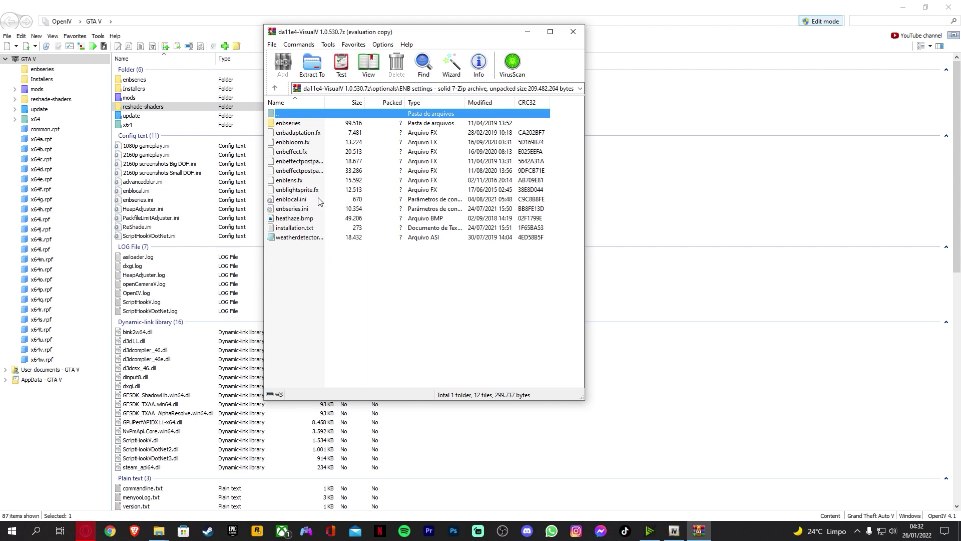
pyautogui.click(281, 124)
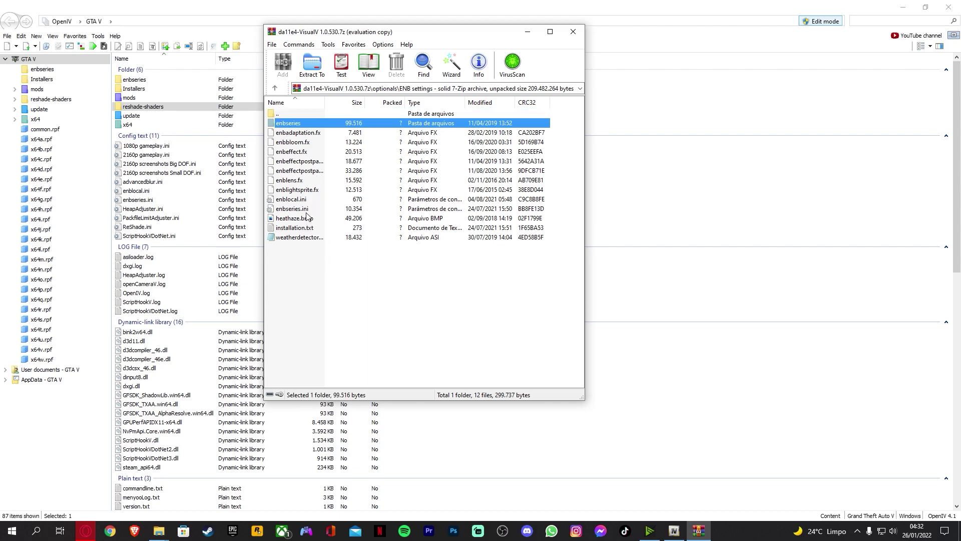
pyautogui.keyDown('shift'); pyautogui.click(306, 210); pyautogui.keyUp('shift')
pyautogui.moveTo(304, 180); pyautogui.dragTo(676, 225)
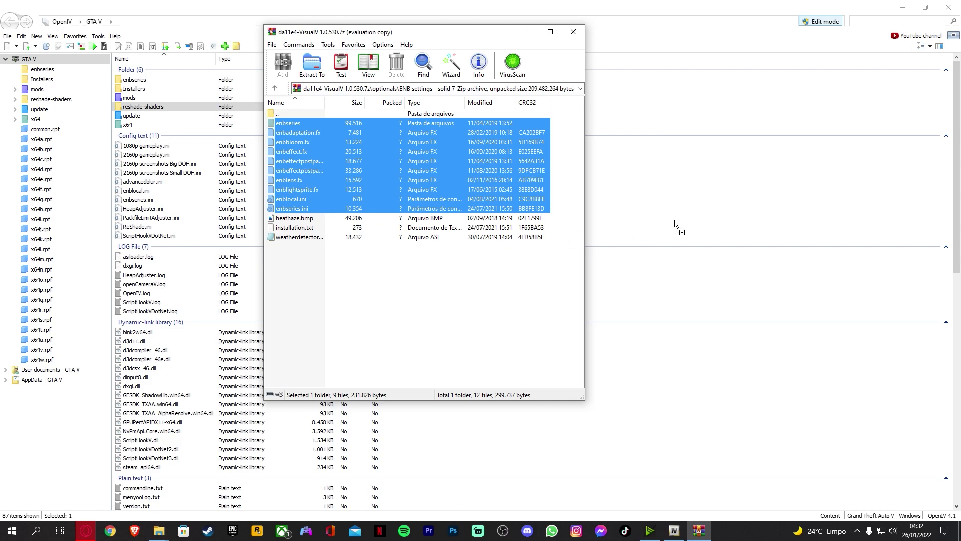
pyautogui.click(274, 88)
# Look over the procedural shadows and removed grass options and the contents of the ReShade preset (performance loss) folder.
pyautogui.click(317, 162)
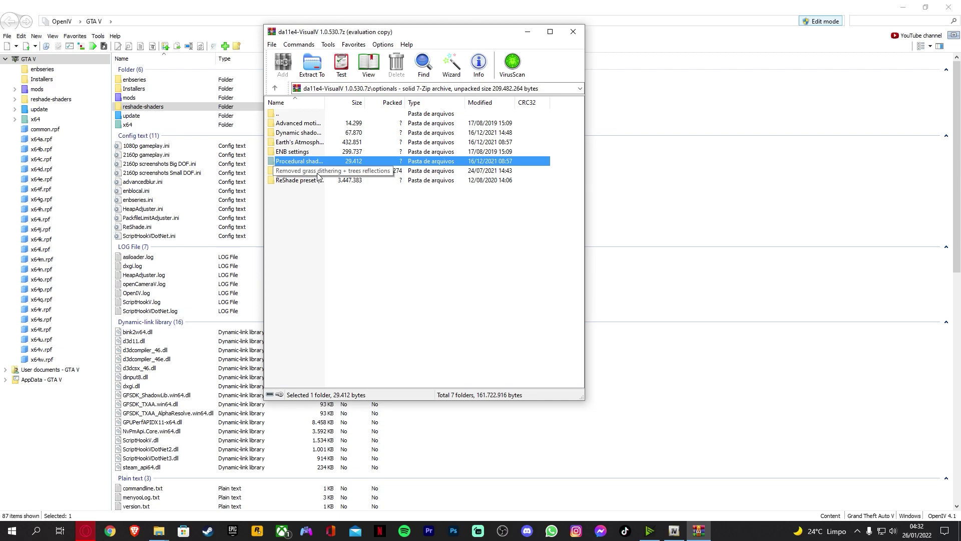
pyautogui.click(345, 172)
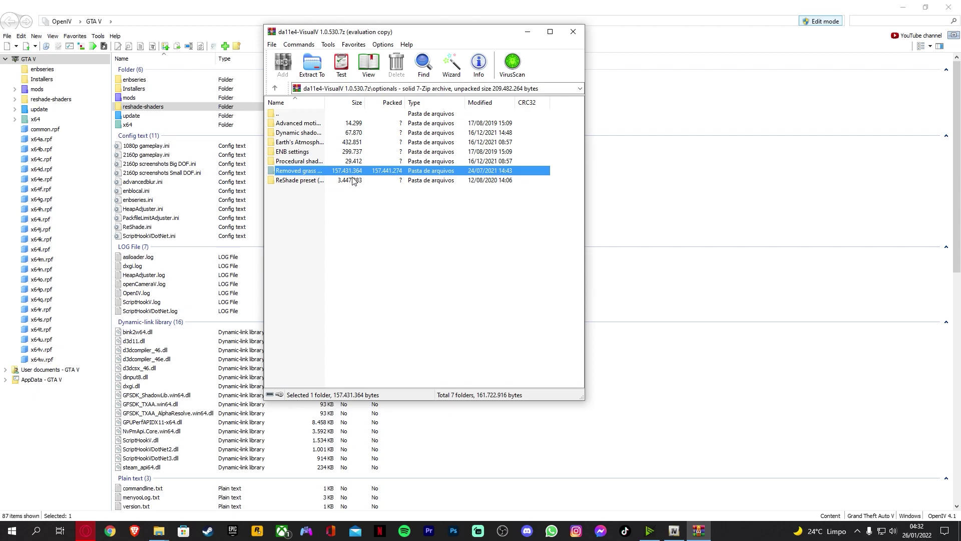
pyautogui.click(314, 181)
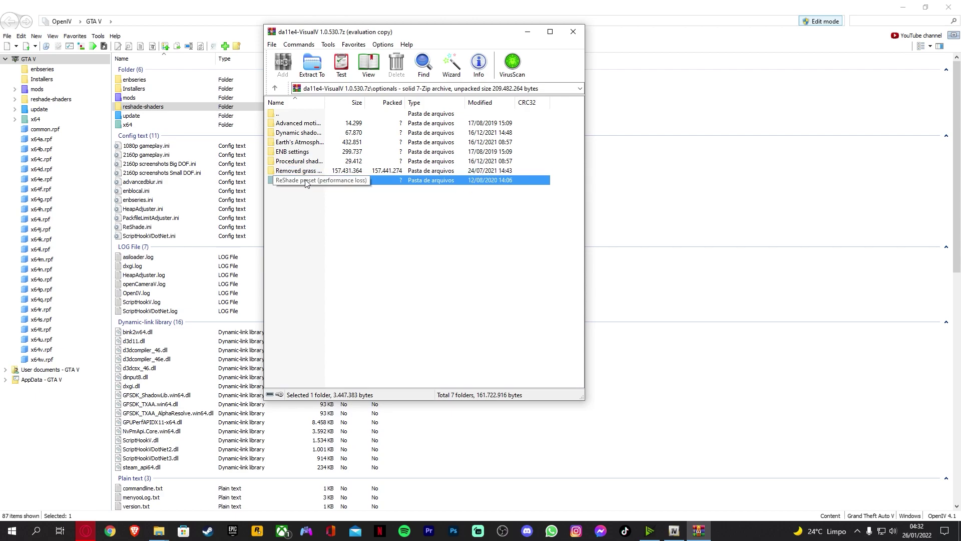
pyautogui.click(308, 221)
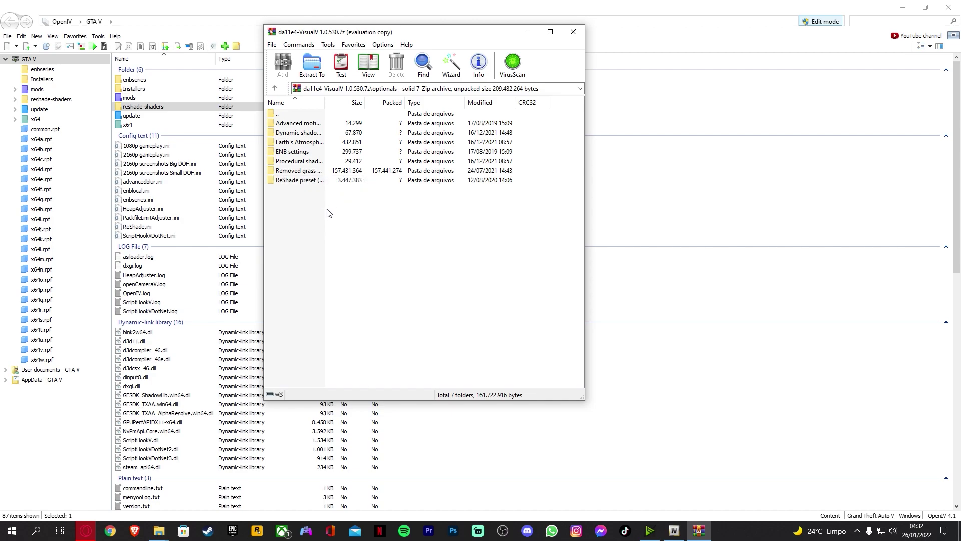
pyautogui.doubleClick(305, 183)
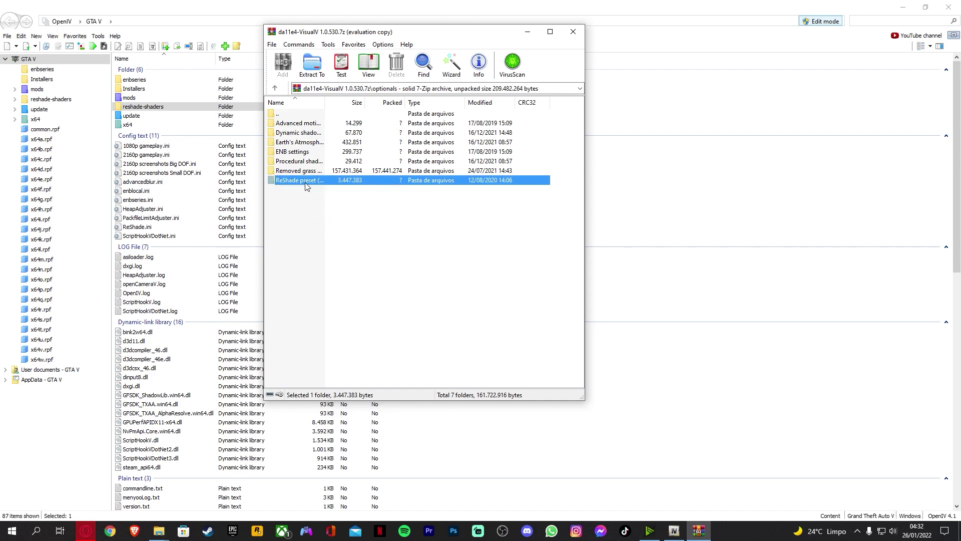
pyautogui.click(306, 183)
pyautogui.click(306, 171)
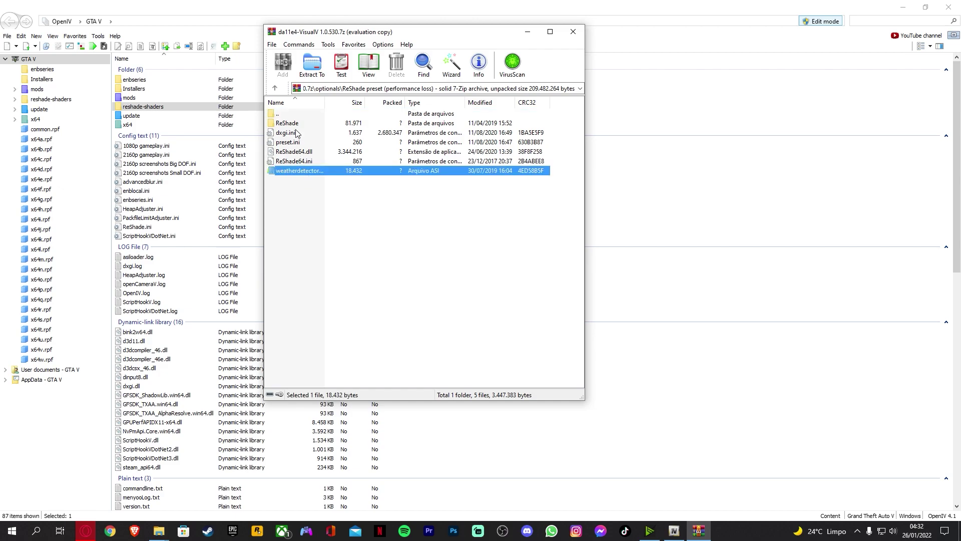
pyautogui.click(295, 125)
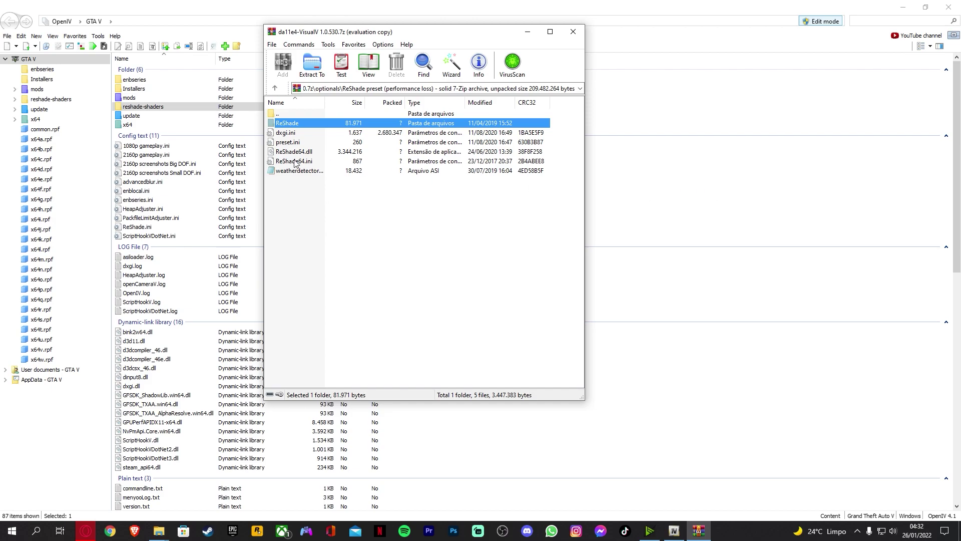
pyautogui.click(275, 88)
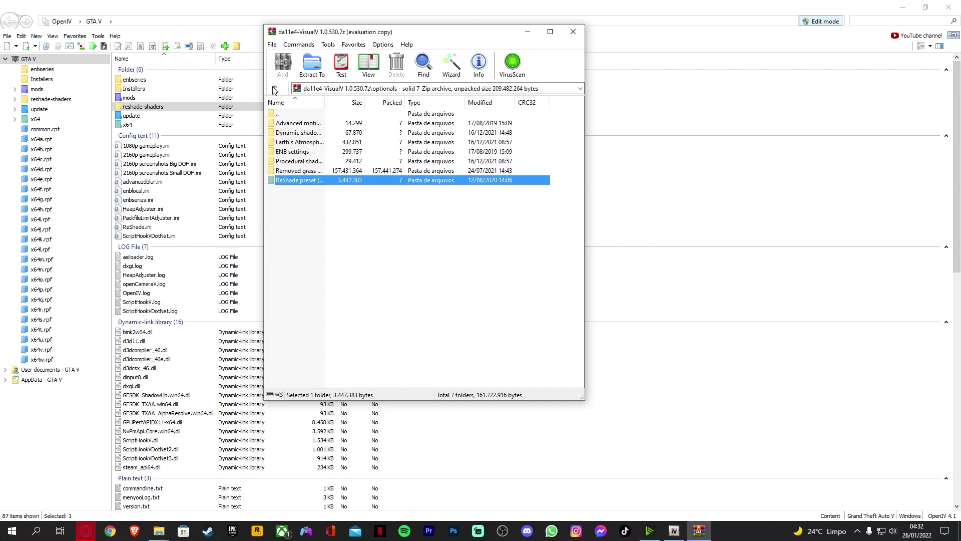
# Return to the top level of the VisualV archive, look over its entries, and close the archive.
pyautogui.click(275, 88)
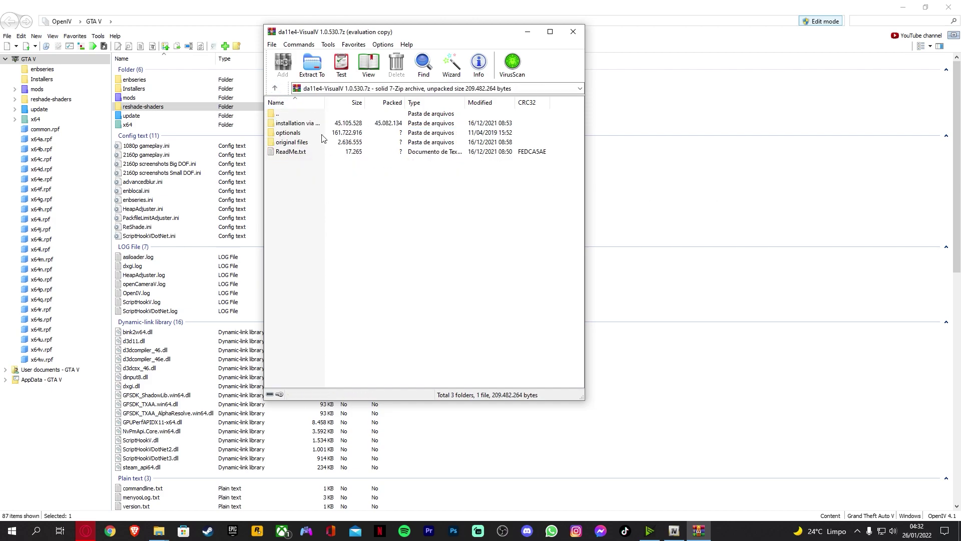
pyautogui.click(322, 135)
pyautogui.click(357, 201)
pyautogui.click(300, 152)
pyautogui.press('Up')
pyautogui.press('Up')
pyautogui.press('Up')
pyautogui.click(401, 189)
pyautogui.click(573, 32)
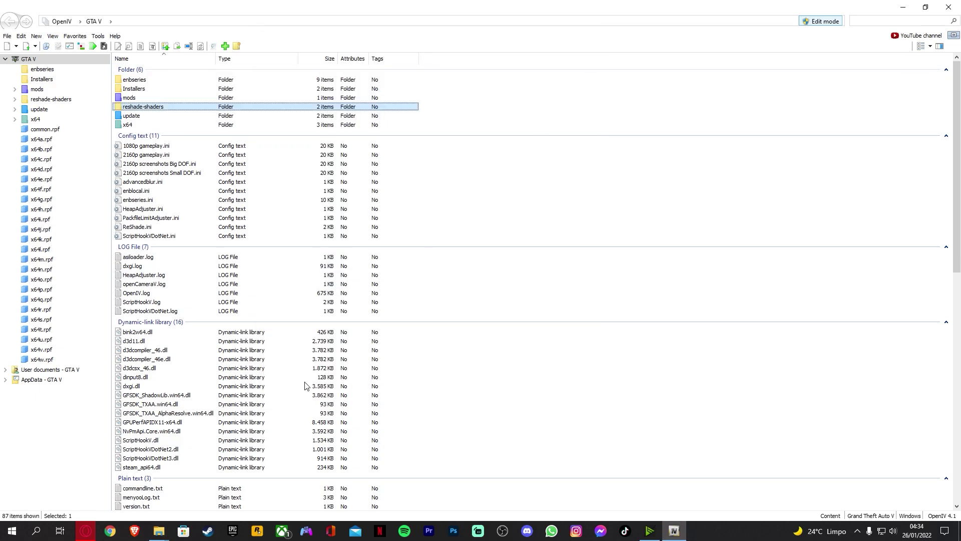
# Open the Awesomekills Graphics August 2021 archive over the OpenIV window and go into its mod files folder.
pyautogui.click(158, 531)
pyautogui.click(132, 495)
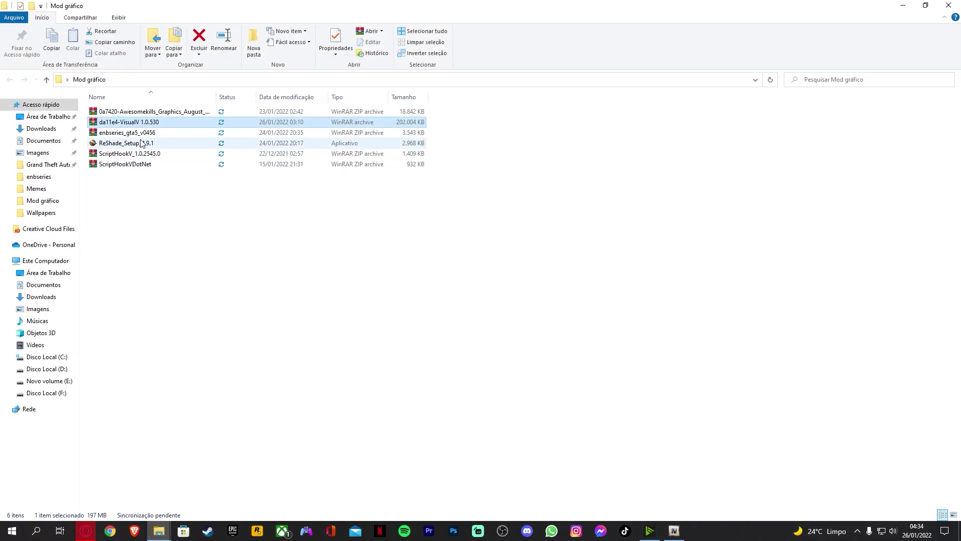
pyautogui.doubleClick(140, 113)
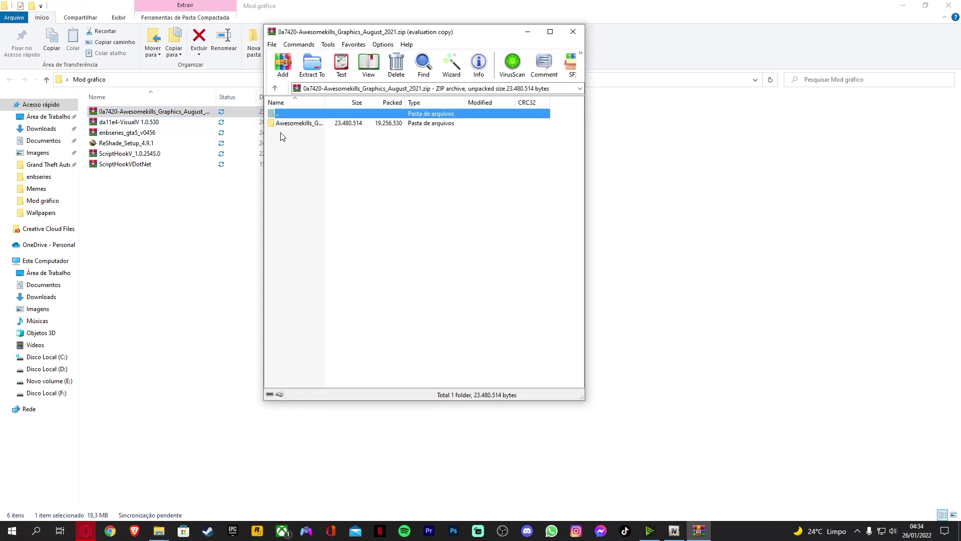
pyautogui.press('Escape')
pyautogui.doubleClick(300, 123)
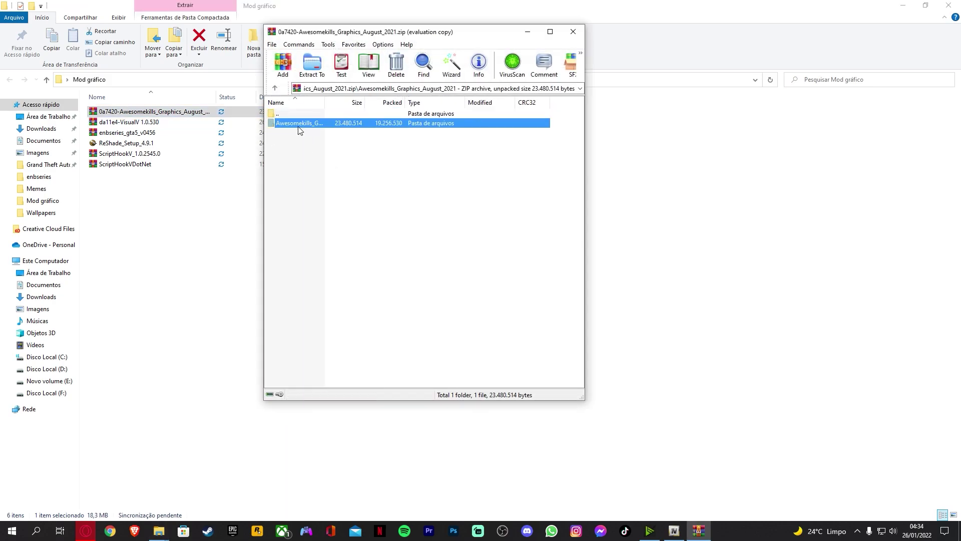
pyautogui.click(903, 6)
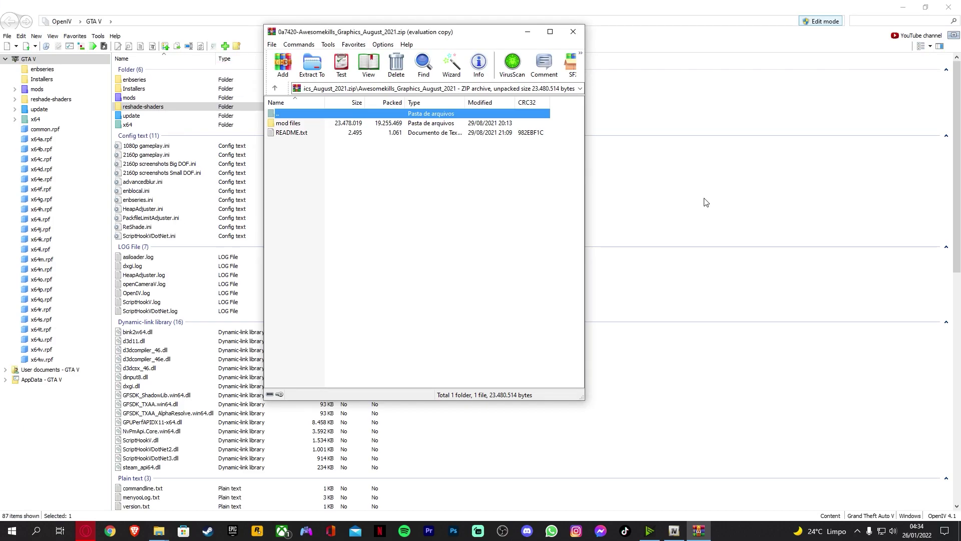
pyautogui.doubleClick(289, 123)
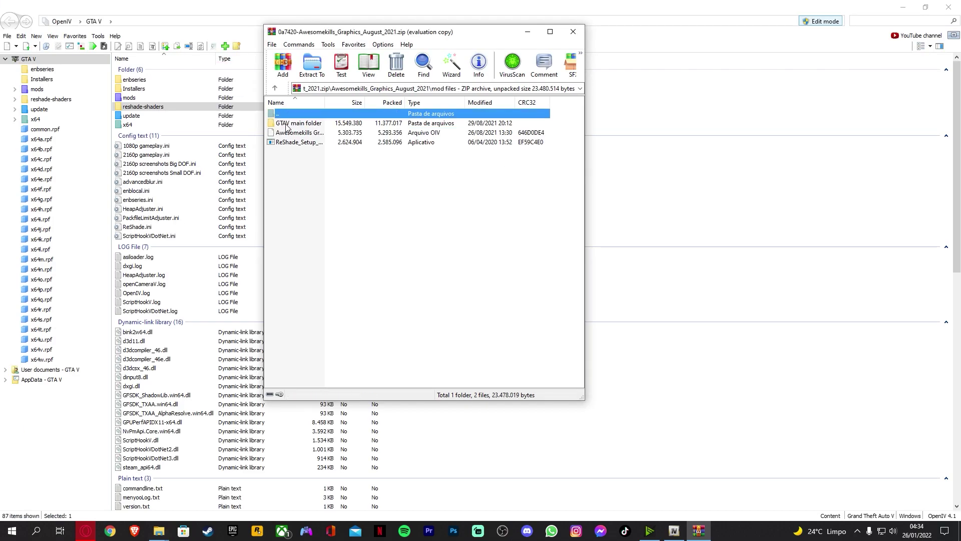
# Install the Awesomekills Graphics OIV package through OpenIV into the "mods" folder and close the package installer.
pyautogui.click(293, 133)
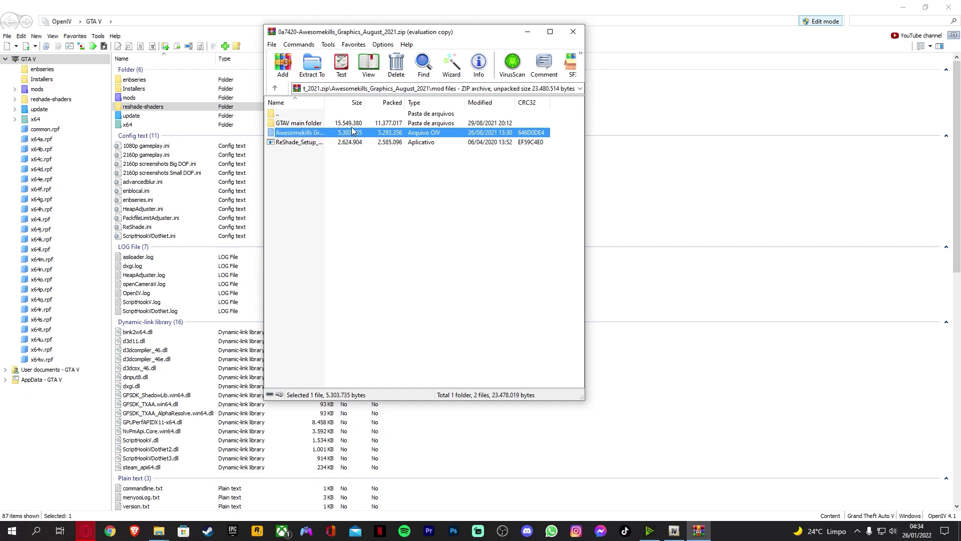
pyautogui.moveTo(349, 134); pyautogui.dragTo(744, 191)
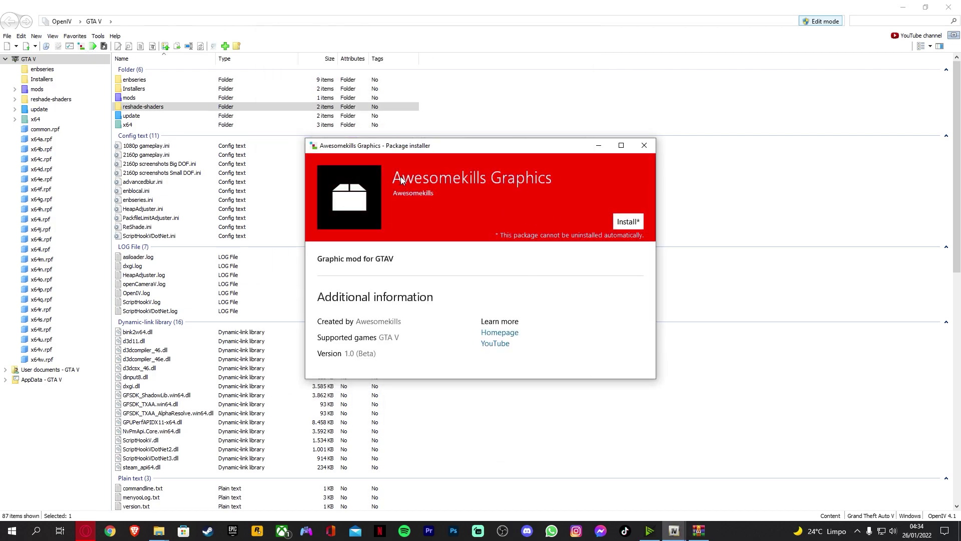
pyautogui.click(638, 223)
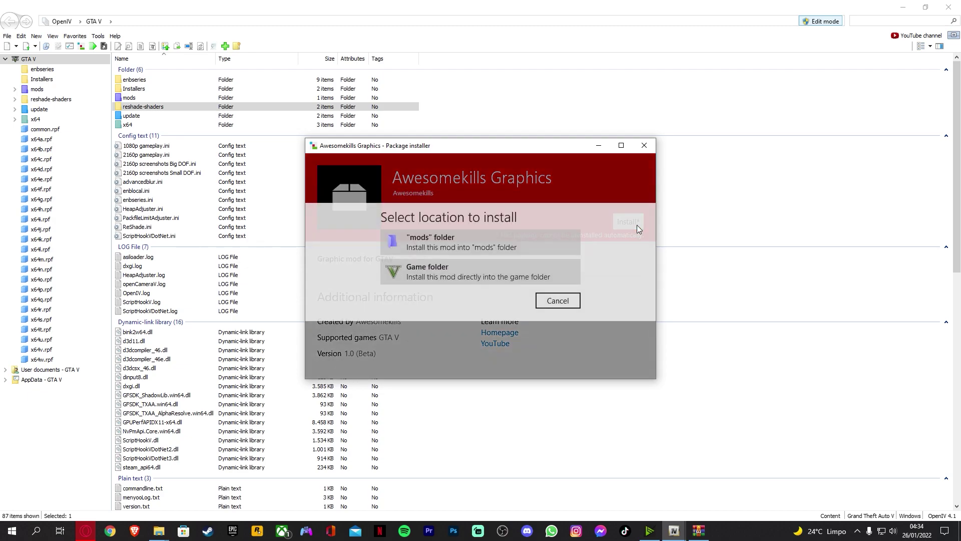
pyautogui.click(481, 251)
pyautogui.click(460, 309)
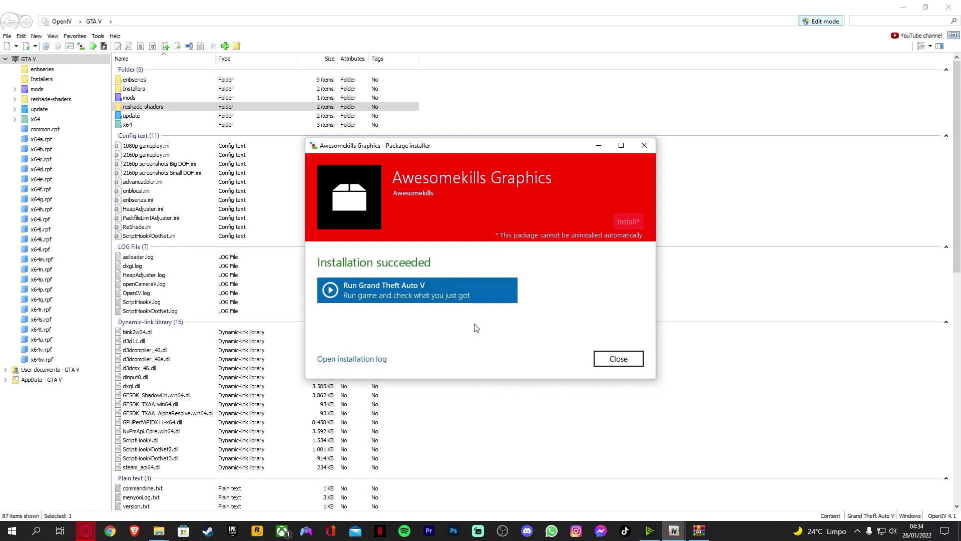
pyautogui.click(621, 362)
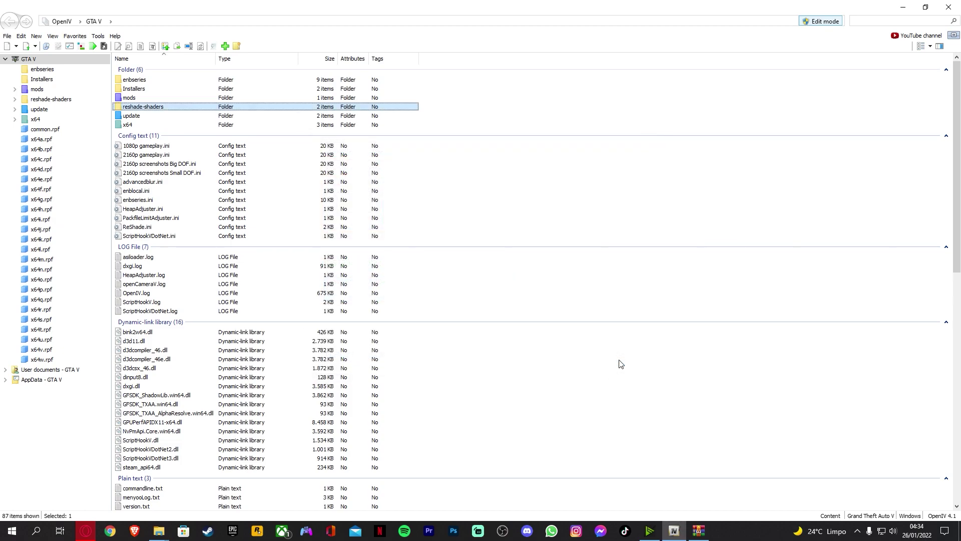
# Run ReShade_Setup_4.9.1 and choose the GTA5 application in the Grand Theft Auto V folder as the game to manage.
pyautogui.hotkey('alt', 'Tab')
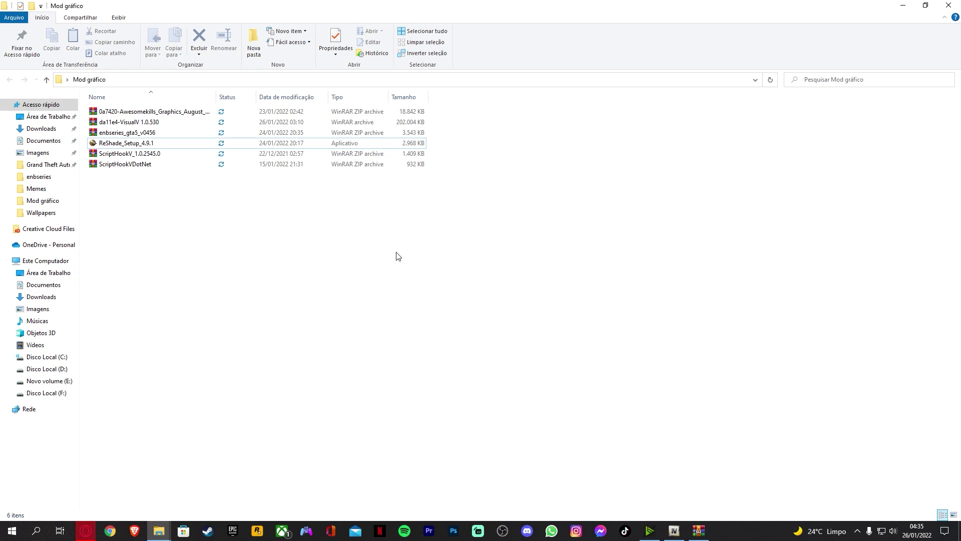
pyautogui.doubleClick(135, 144)
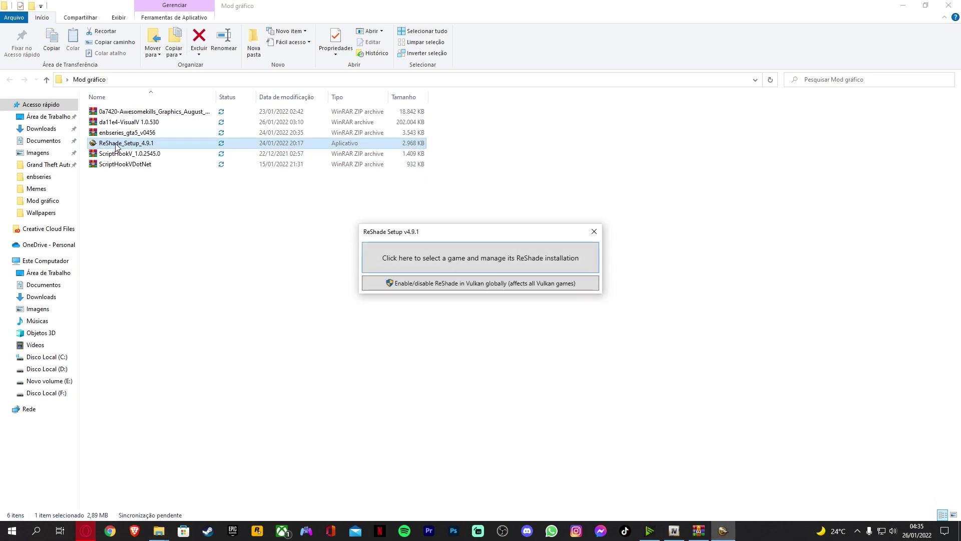
pyautogui.click(443, 259)
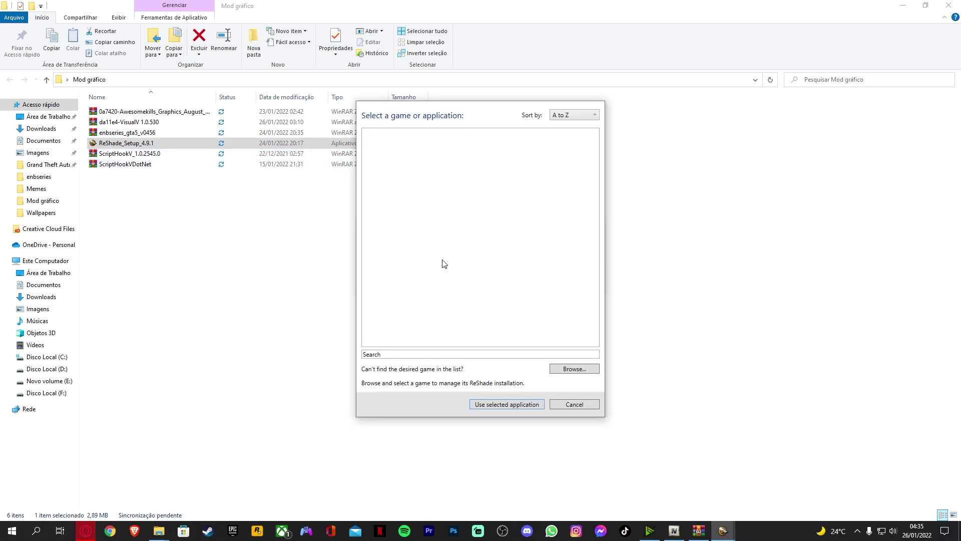
pyautogui.click(564, 370)
pyautogui.scroll(5, 385, 204)
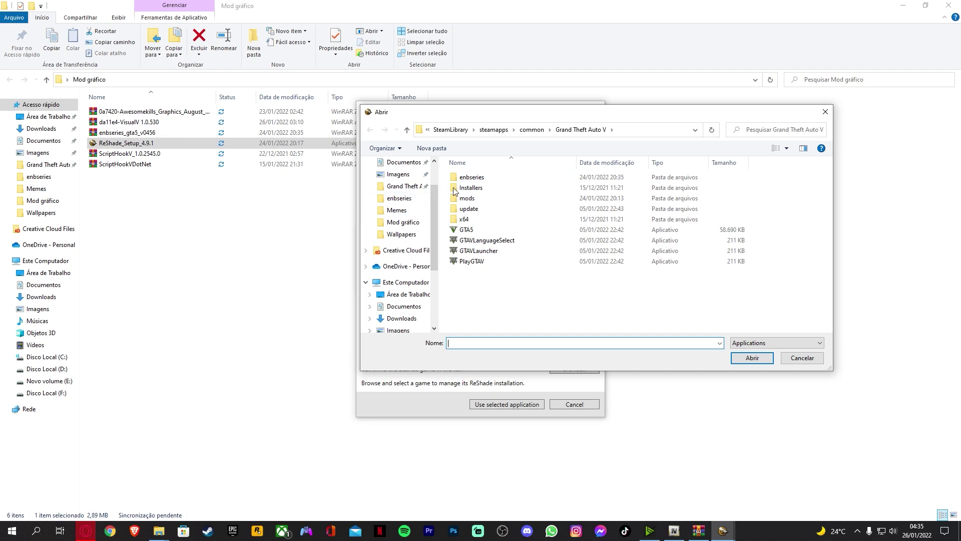
pyautogui.scroll(-4, 395, 216)
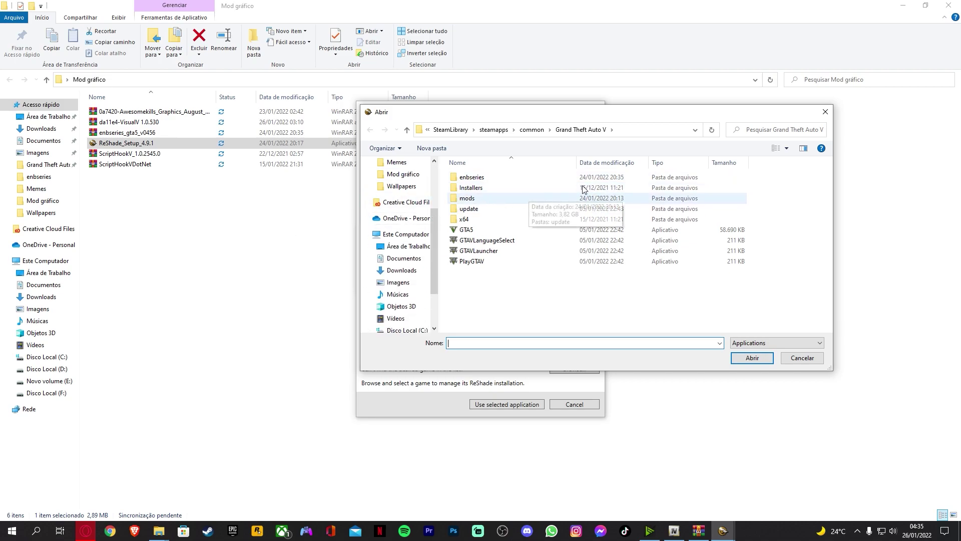
pyautogui.scroll(-1, 395, 249)
pyautogui.scroll(-1, 395, 249)
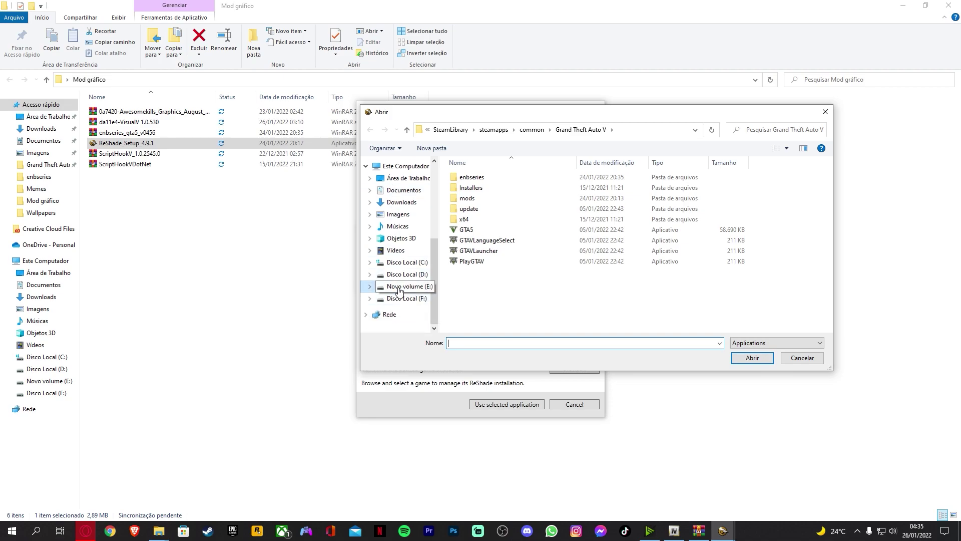
pyautogui.scroll(3, 408, 274)
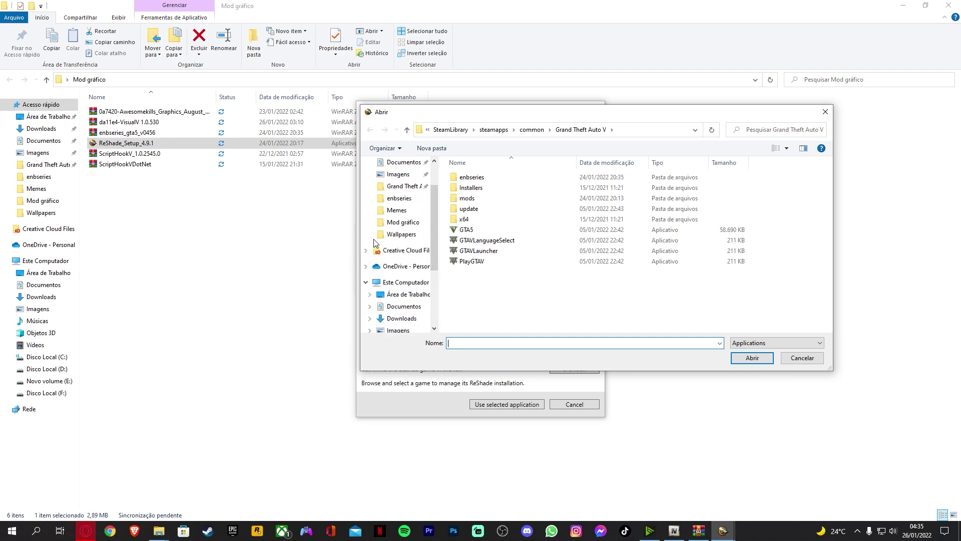
pyautogui.scroll(1, 394, 228)
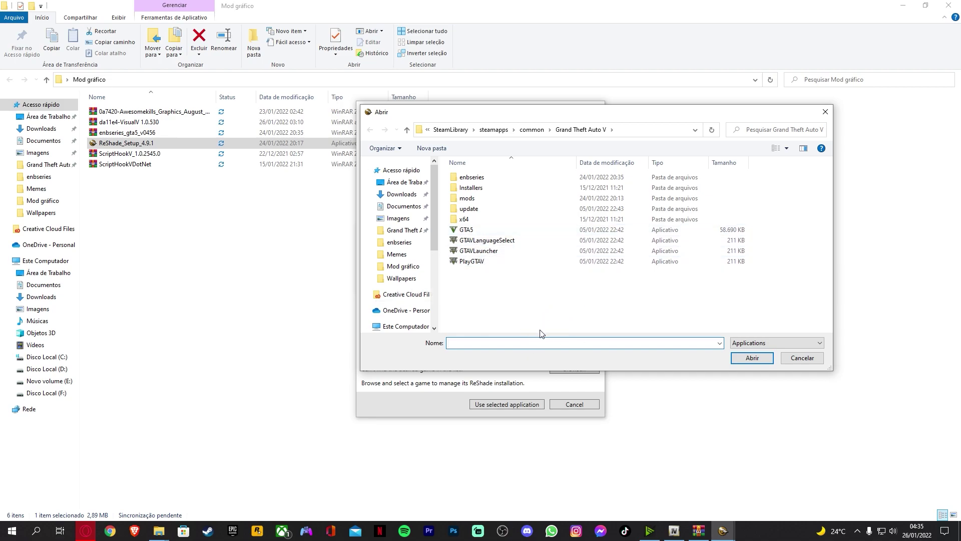
pyautogui.click(467, 233)
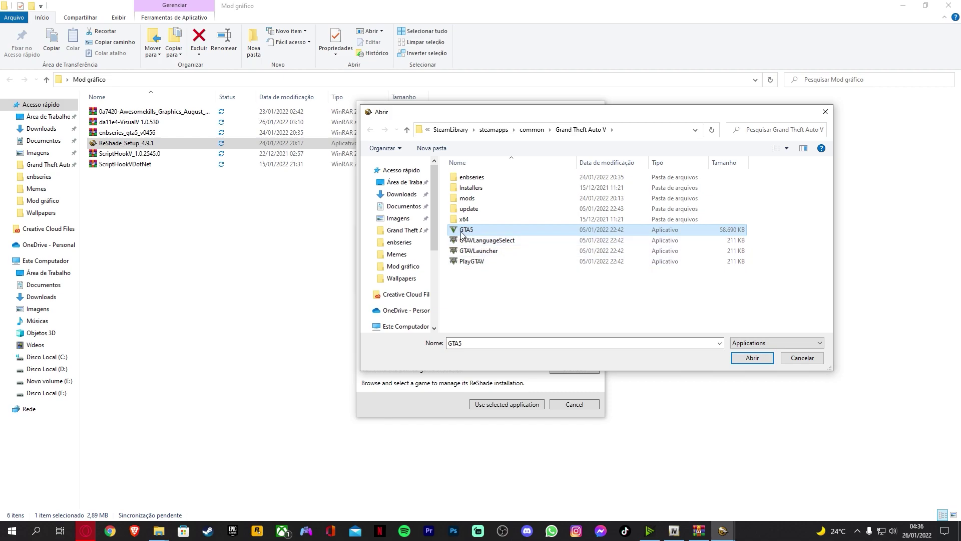
pyautogui.click(748, 359)
# Include all effect packages, from Standard effects through Legacy standard effects, and install them with ReShade.
pyautogui.click(390, 405)
pyautogui.click(390, 405)
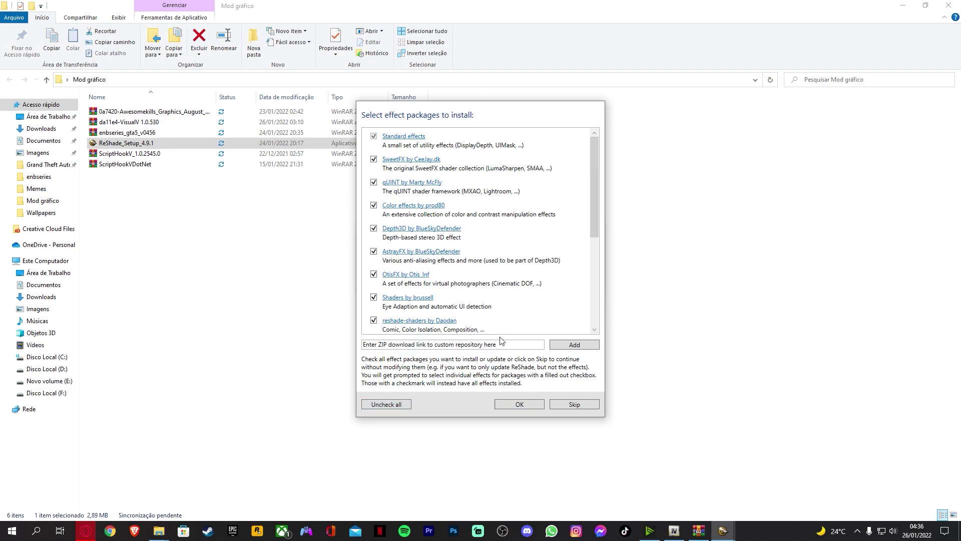
pyautogui.scroll(-5, 480, 183)
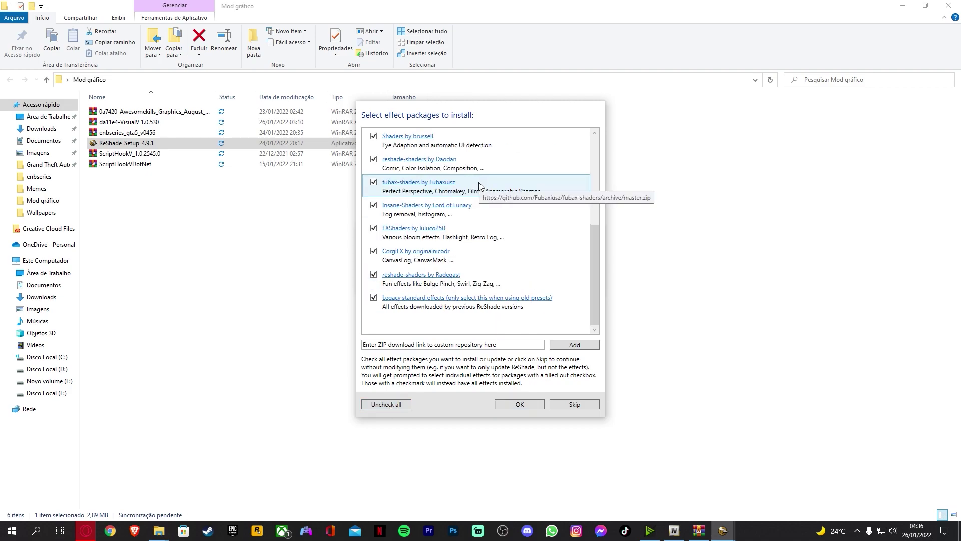
pyautogui.scroll(5, 489, 228)
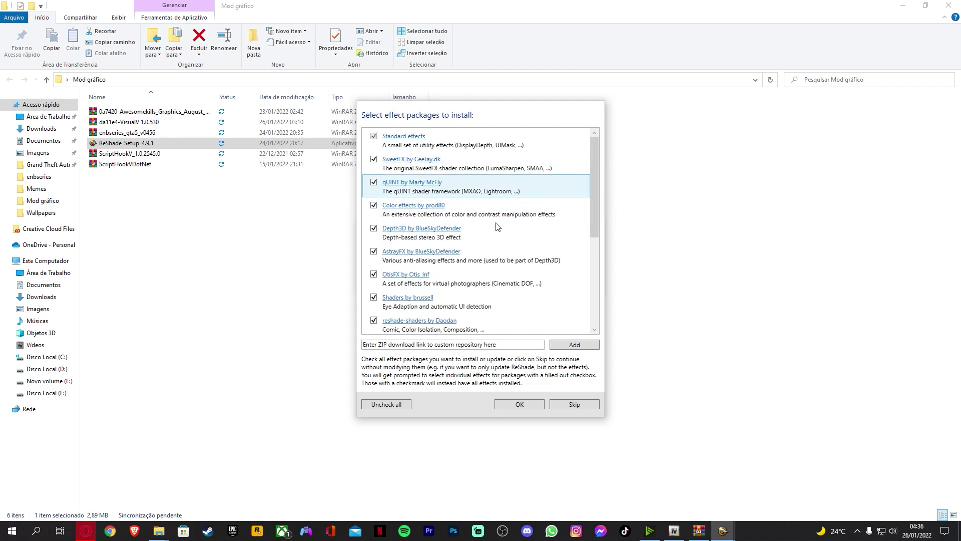
pyautogui.click(516, 405)
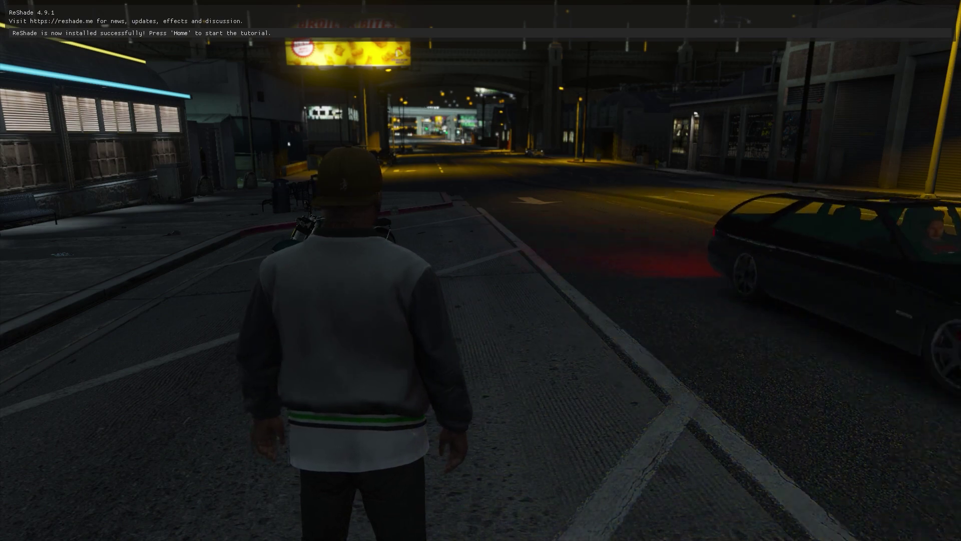
pyautogui.press('w')
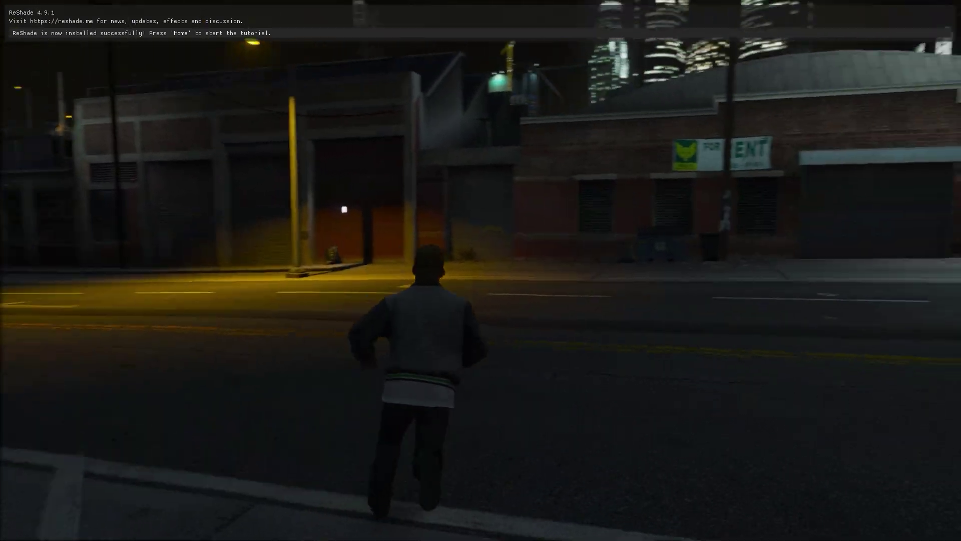
pyautogui.press('w')
pyautogui.press('w')
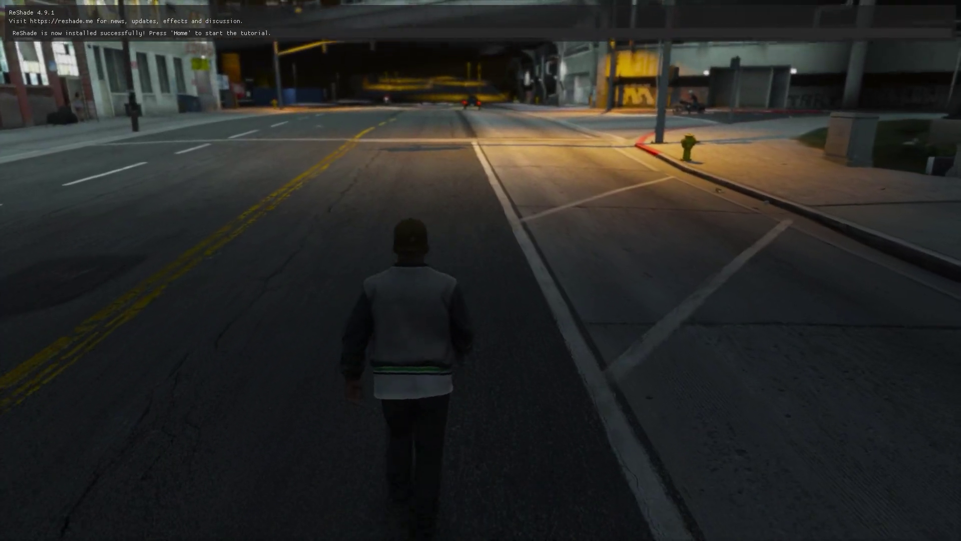
pyautogui.press('shift')
pyautogui.press('w')
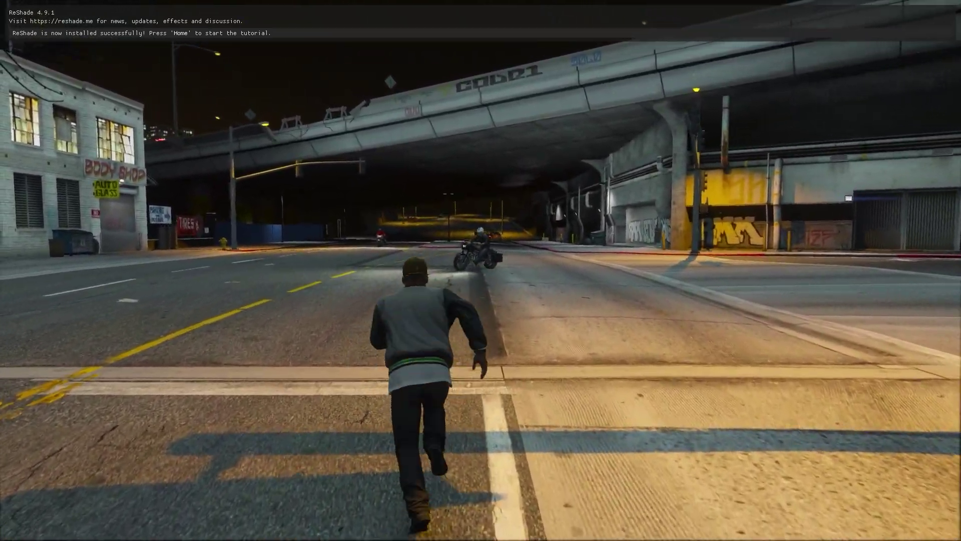
pyautogui.press('w')
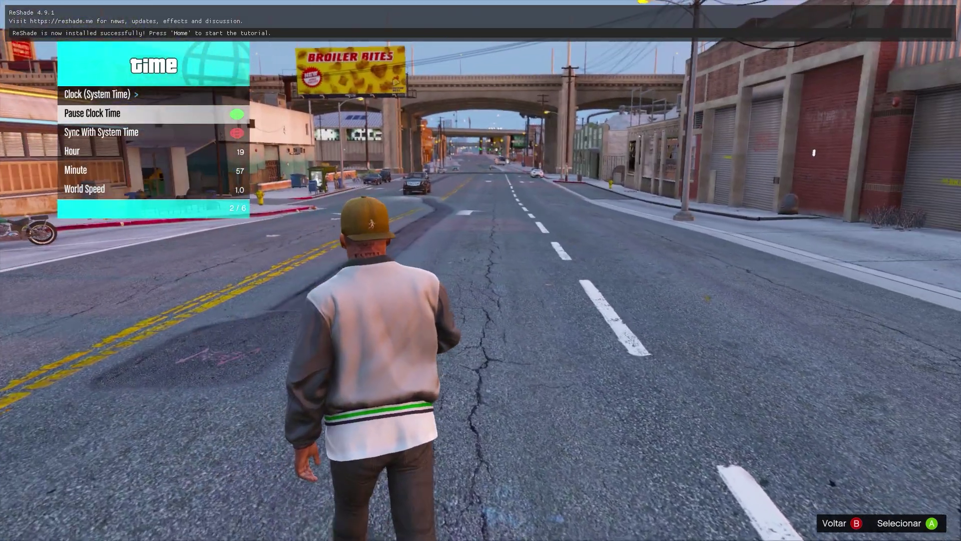
pyautogui.press('BackSpace')
pyautogui.press('BackSpace')
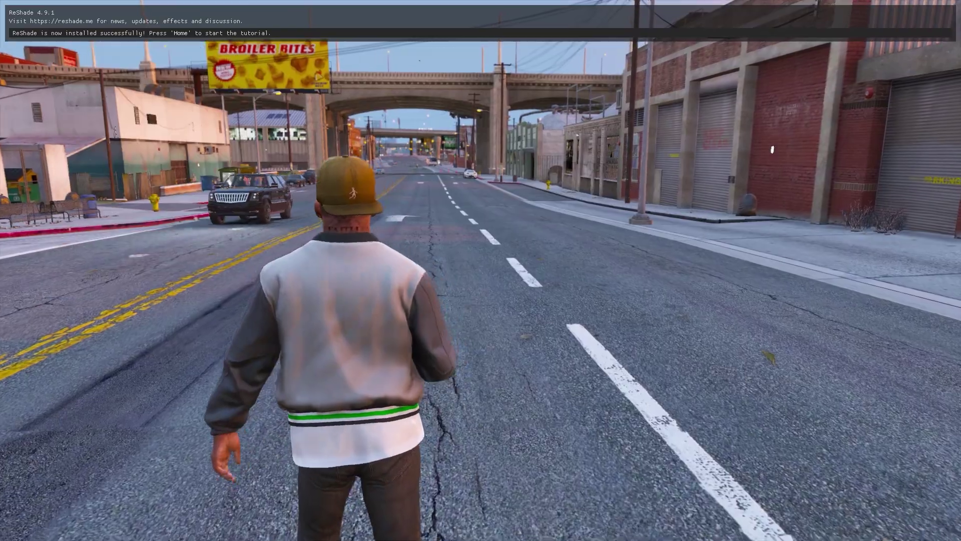
pyautogui.press('w')
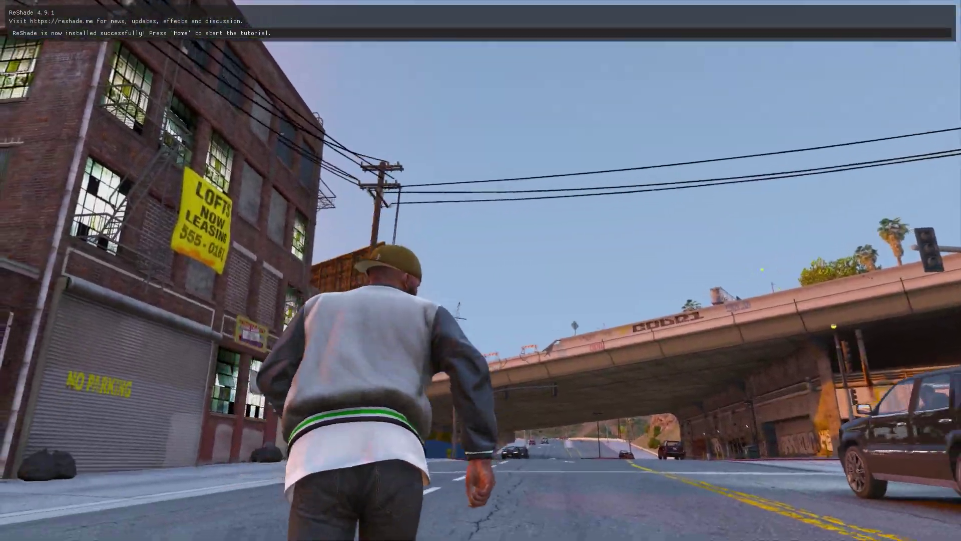
pyautogui.press('w')
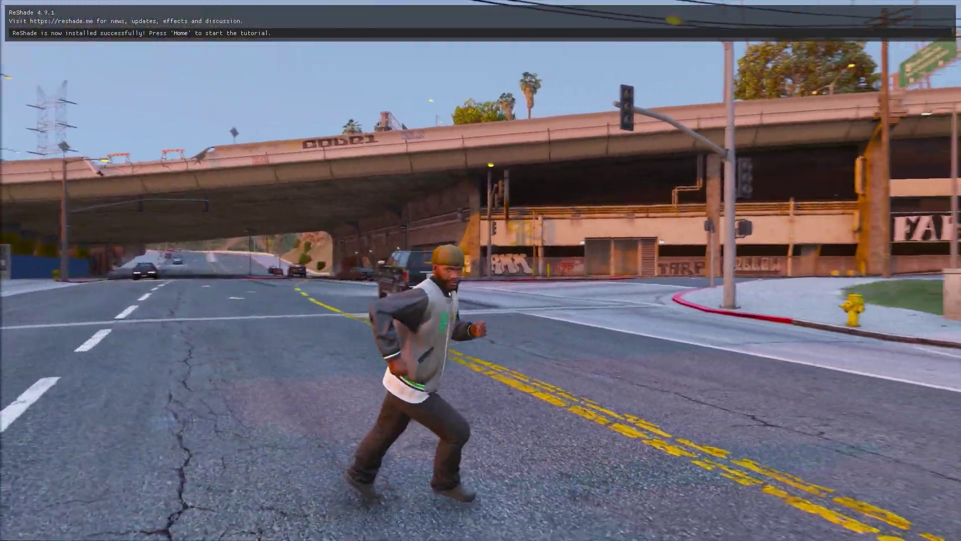
pyautogui.press('w')
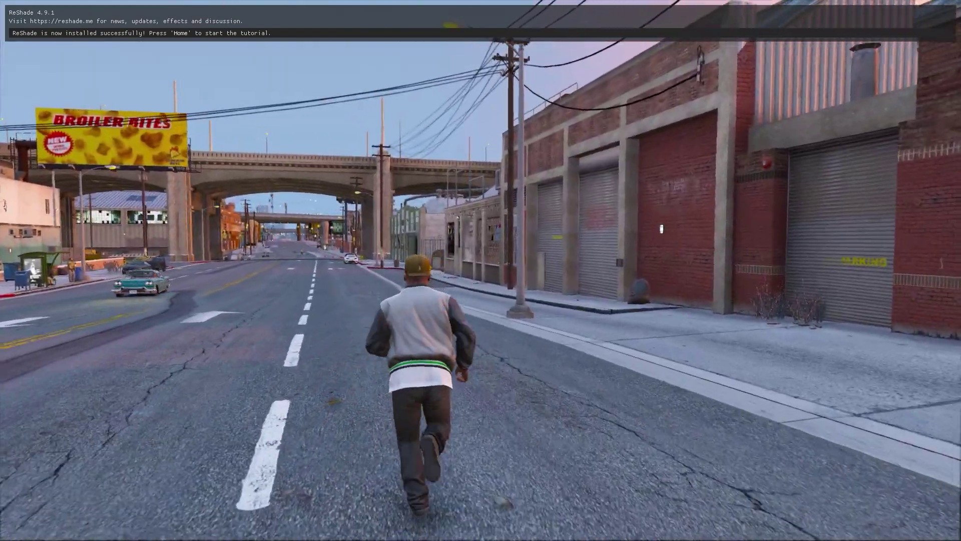
pyautogui.press('a')
pyautogui.press('d')
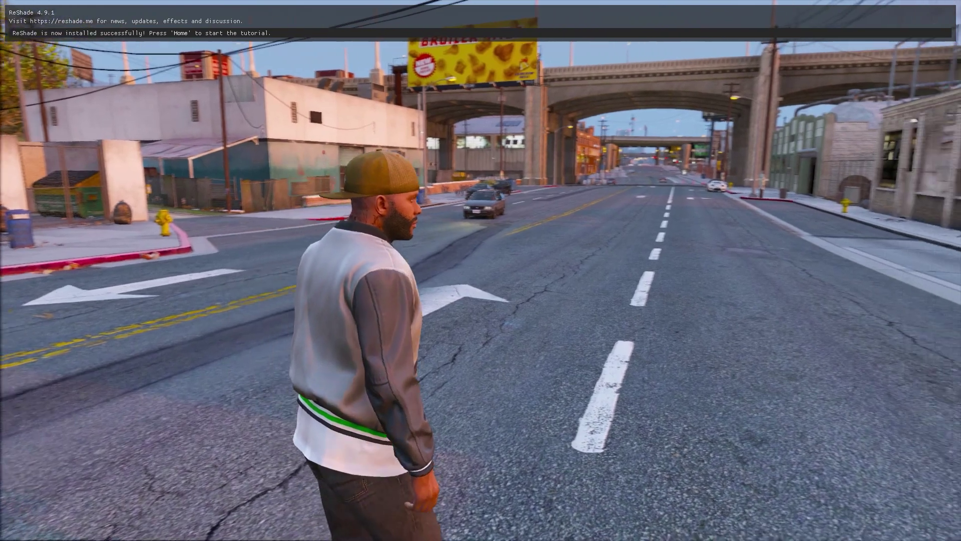
# Open the ReShade overlay in the game, skip its tutorial and look through the list of effects.
pyautogui.press('Home')
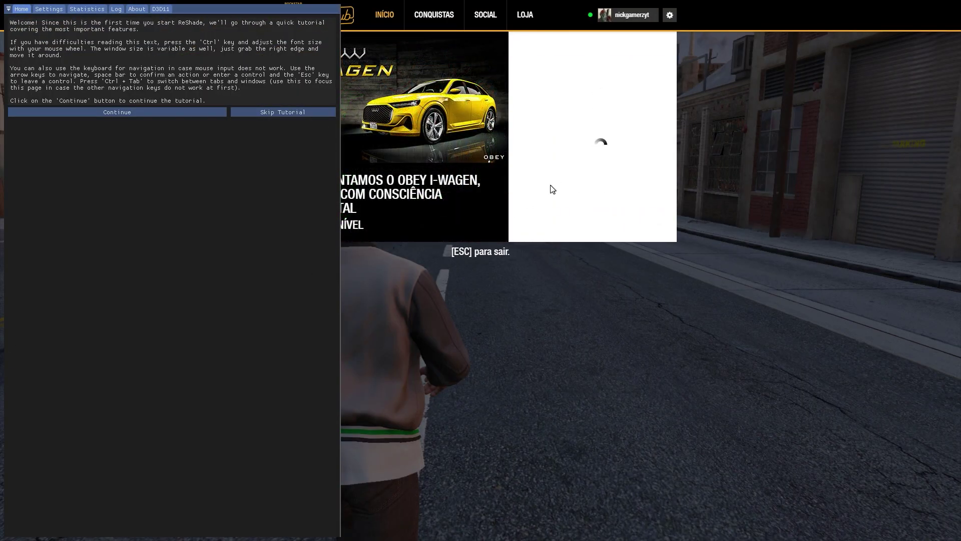
pyautogui.click(274, 114)
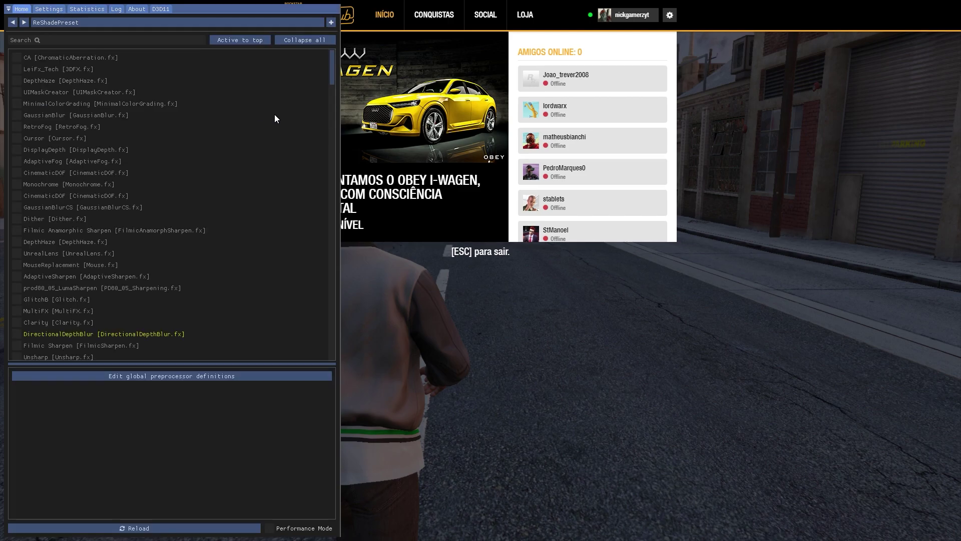
pyautogui.scroll(-3, 250, 144)
pyautogui.scroll(-10, 248, 139)
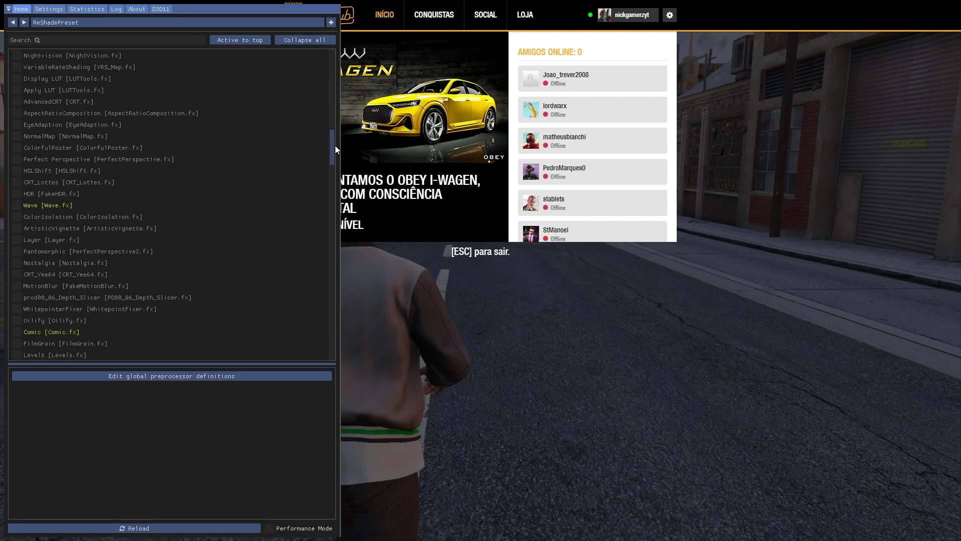
pyautogui.moveTo(331, 145); pyautogui.dragTo(340, 56)
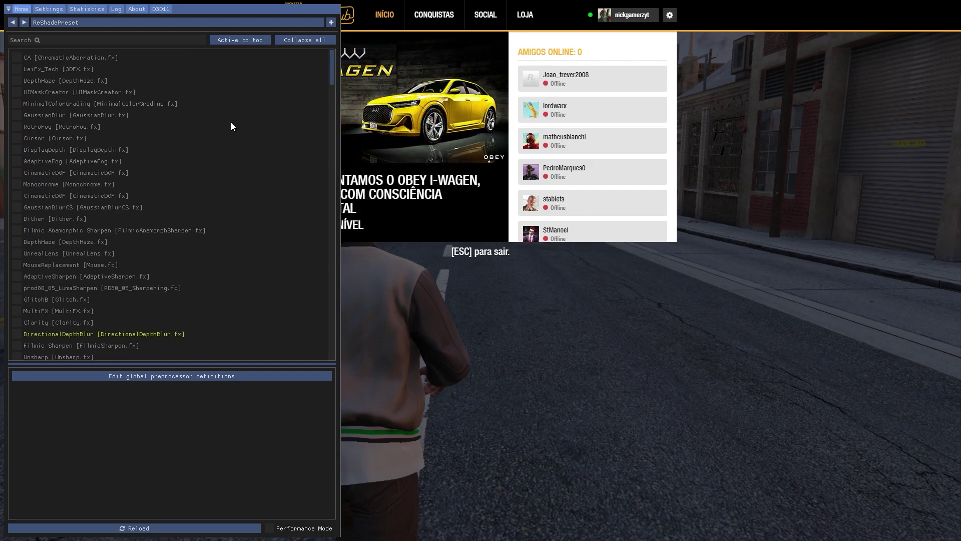
# Switch the ReShade preset through 1080p gameplay, 2160p gameplay and 2160p screenshots Big DOF to 2160p screenshots Small DOF.
pyautogui.click(24, 22)
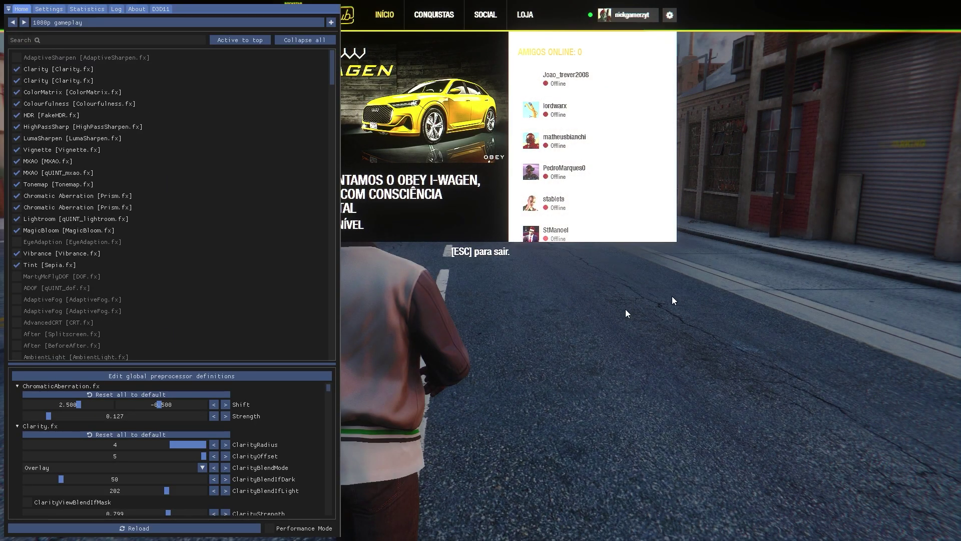
pyautogui.click(25, 22)
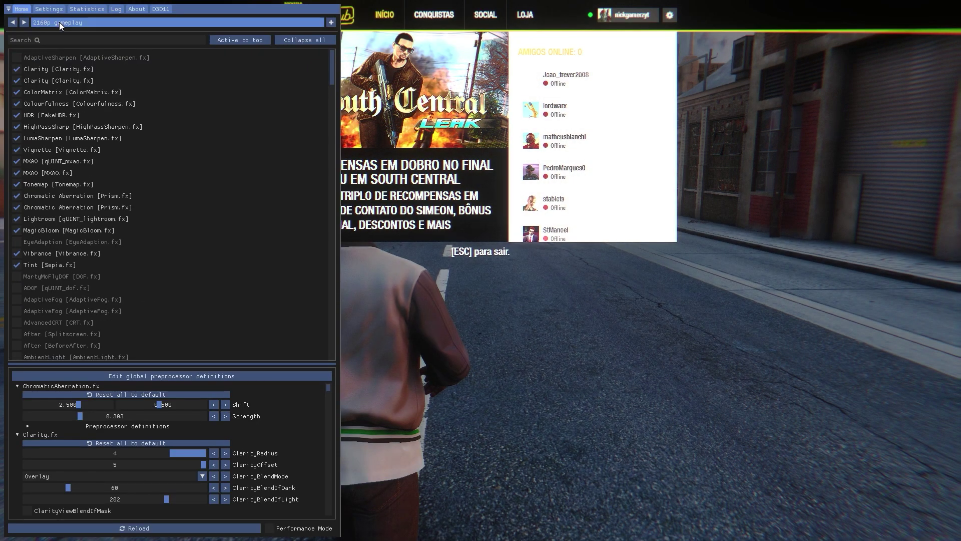
pyautogui.click(24, 22)
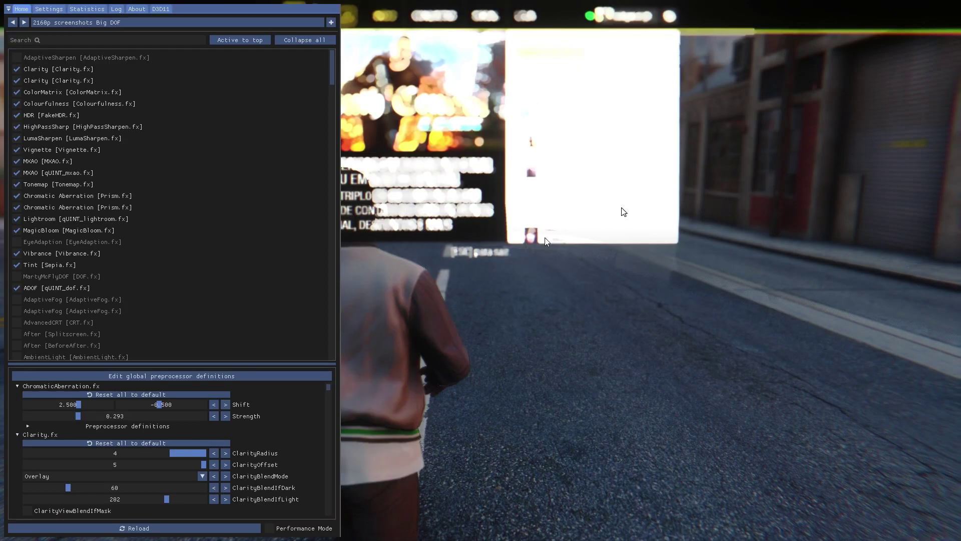
pyautogui.click(23, 25)
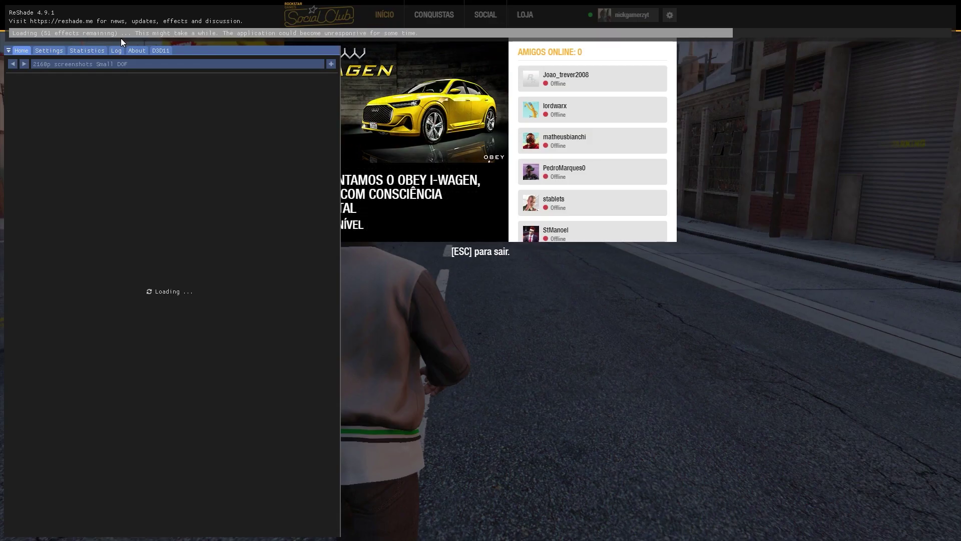